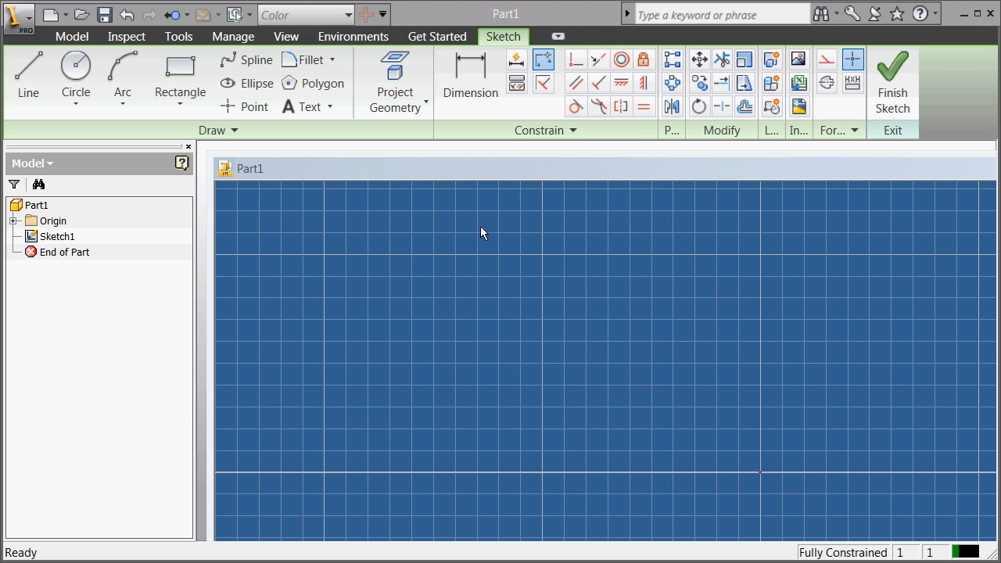
# Step: Draw a two-point rectangle about 21 mm wide and 13 mm high, above and to the left of the sketch origin
pyautogui.click(183, 82)
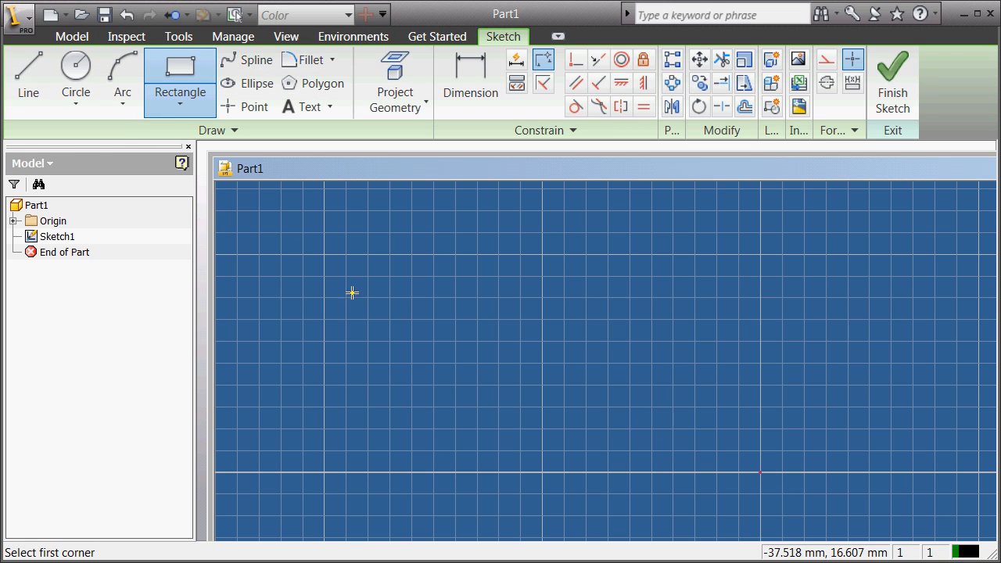
pyautogui.click(328, 259)
pyautogui.click(556, 405)
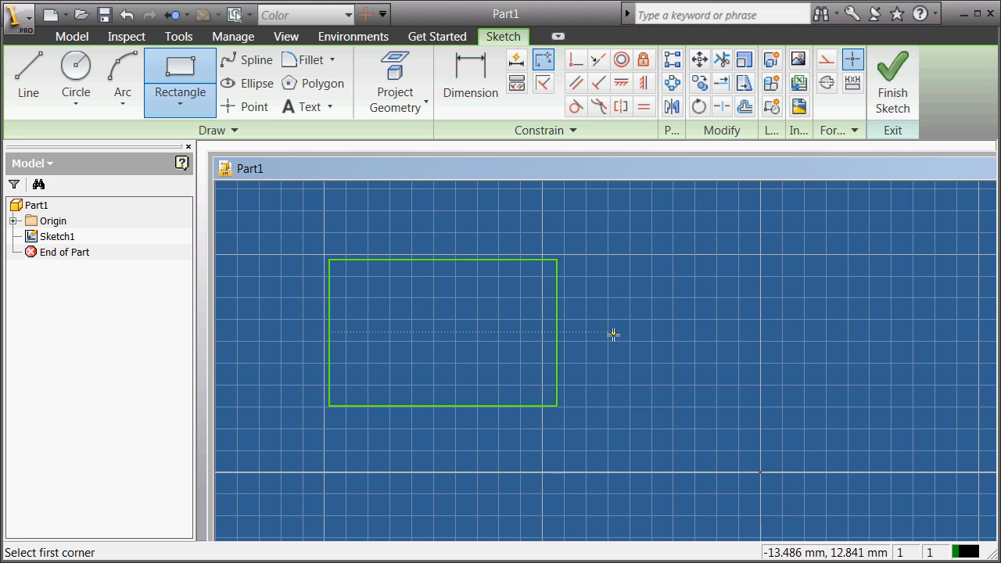
# Step: Dimension the rectangle's top edge and set its length to 30 mm
pyautogui.click(470, 85)
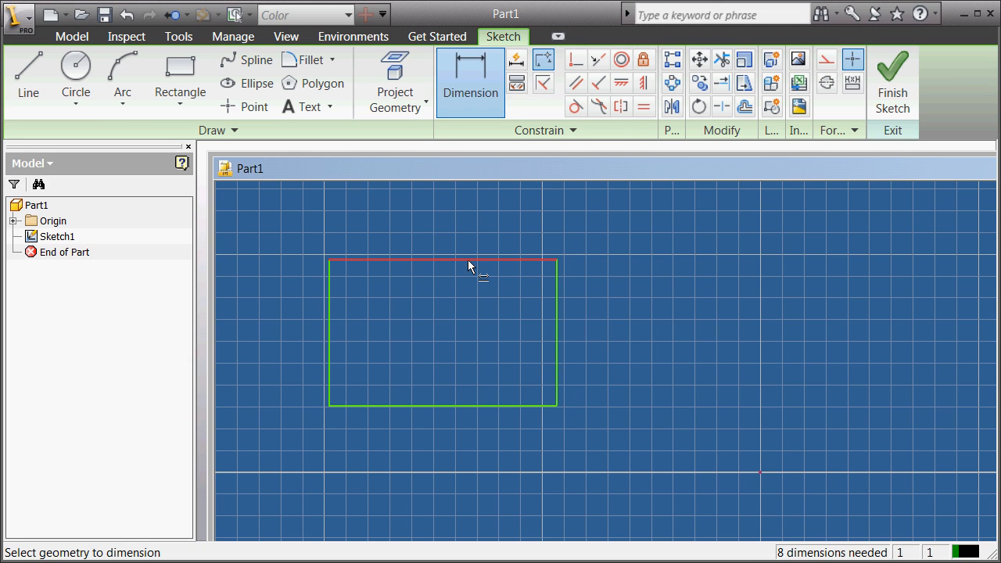
pyautogui.click(466, 260)
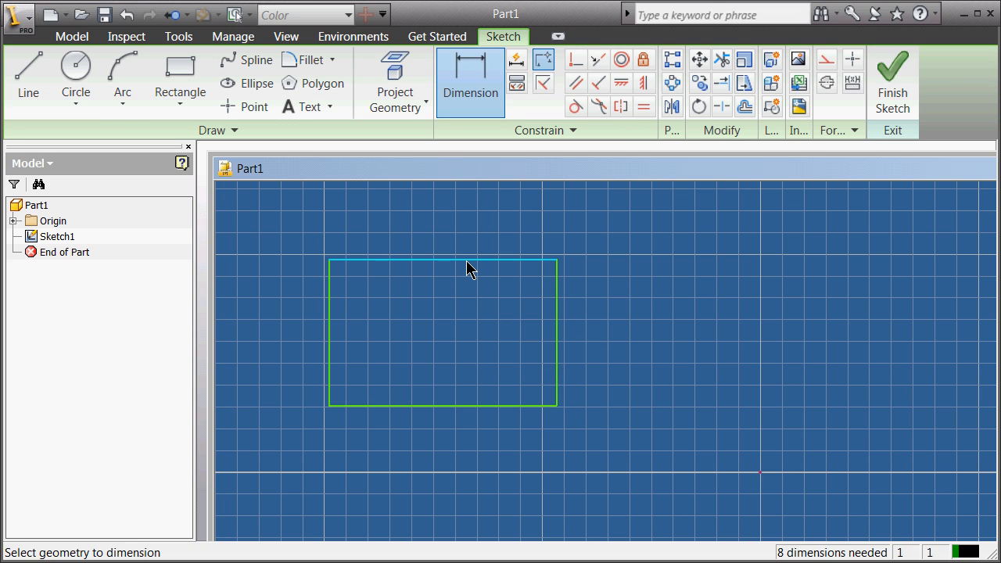
pyautogui.rightClick(467, 262)
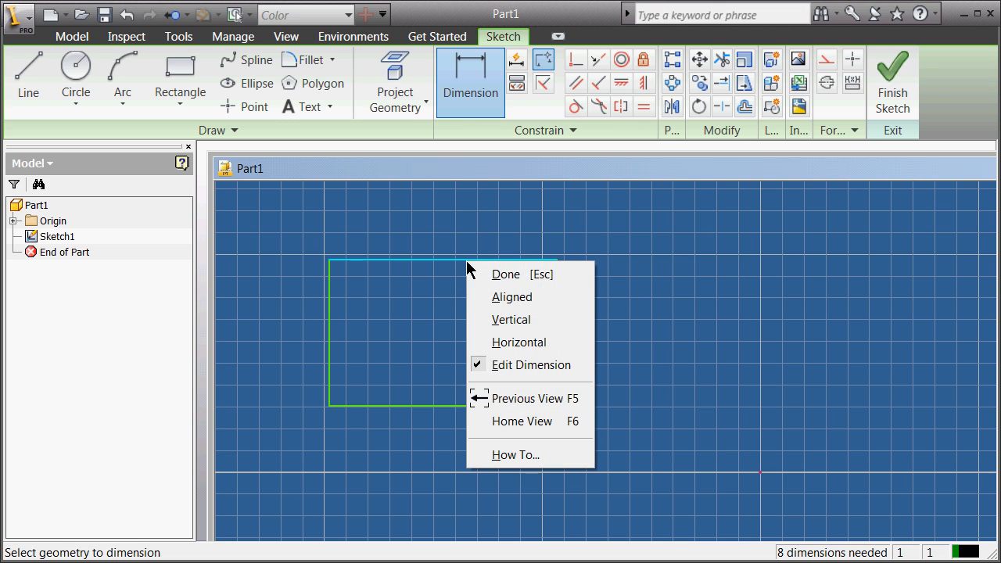
pyautogui.click(522, 365)
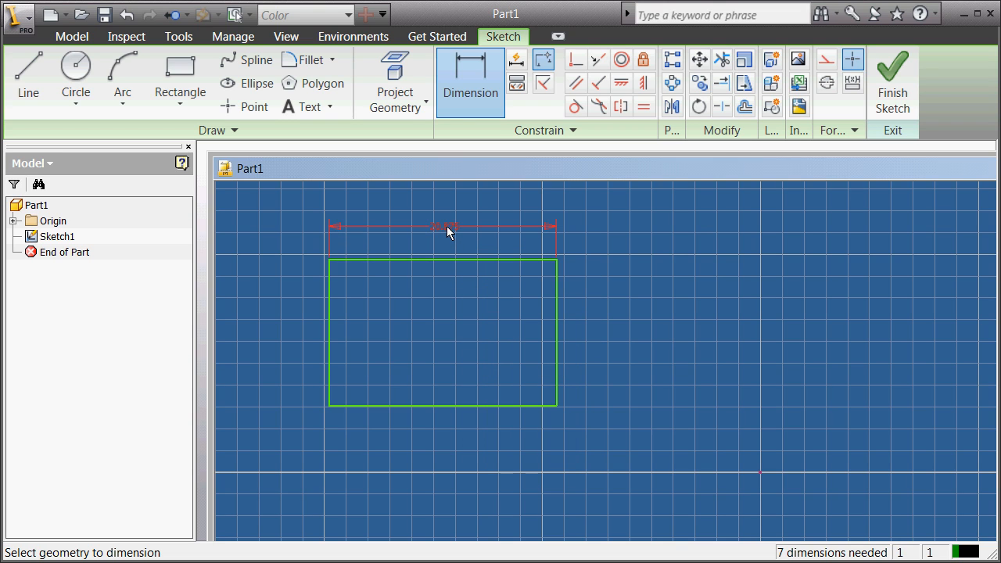
pyautogui.click(447, 226)
pyautogui.click(488, 299)
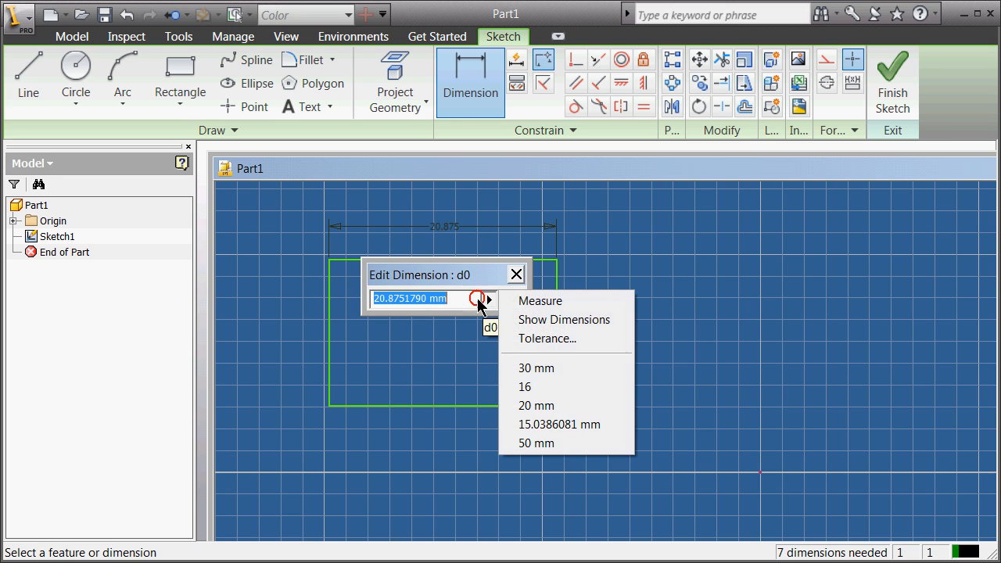
pyautogui.click(527, 368)
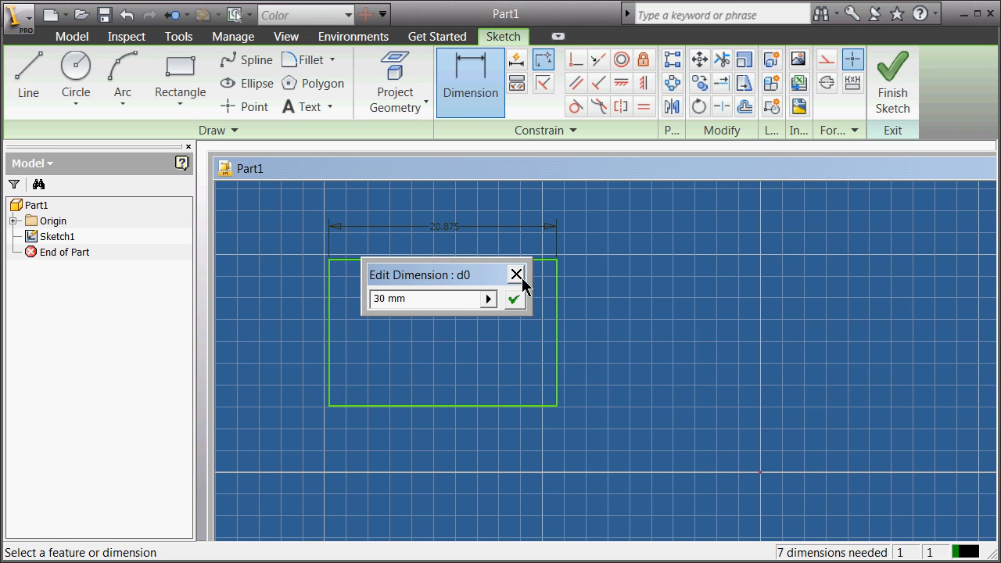
pyautogui.click(511, 298)
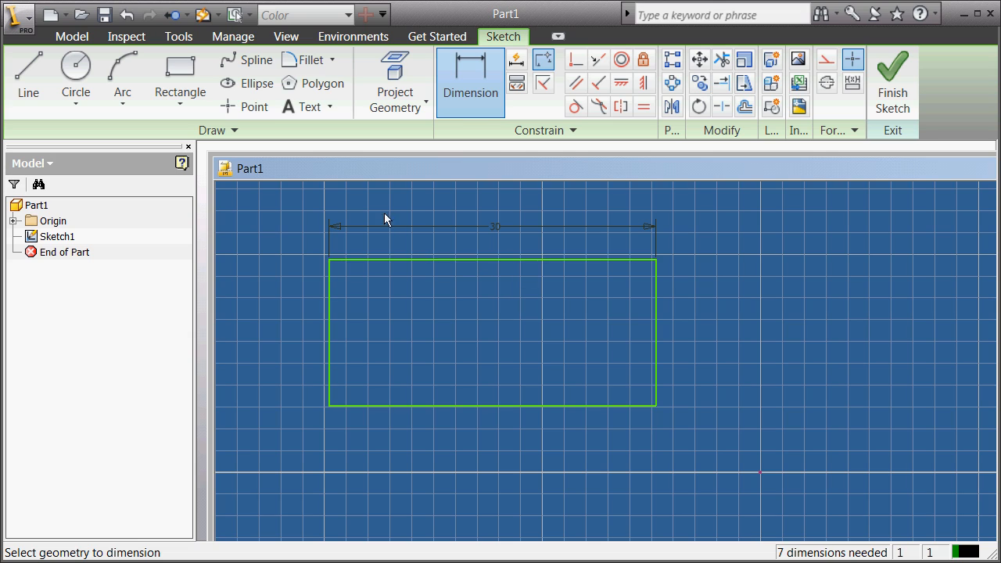
# Step: Dimension the rectangle's right edge and set its length to 15 mm
pyautogui.click(655, 298)
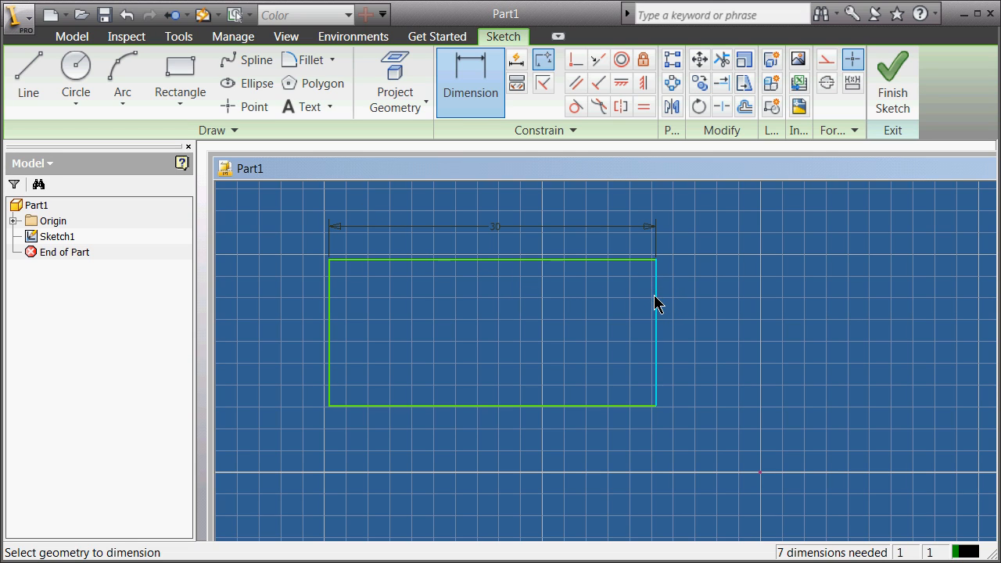
pyautogui.click(699, 295)
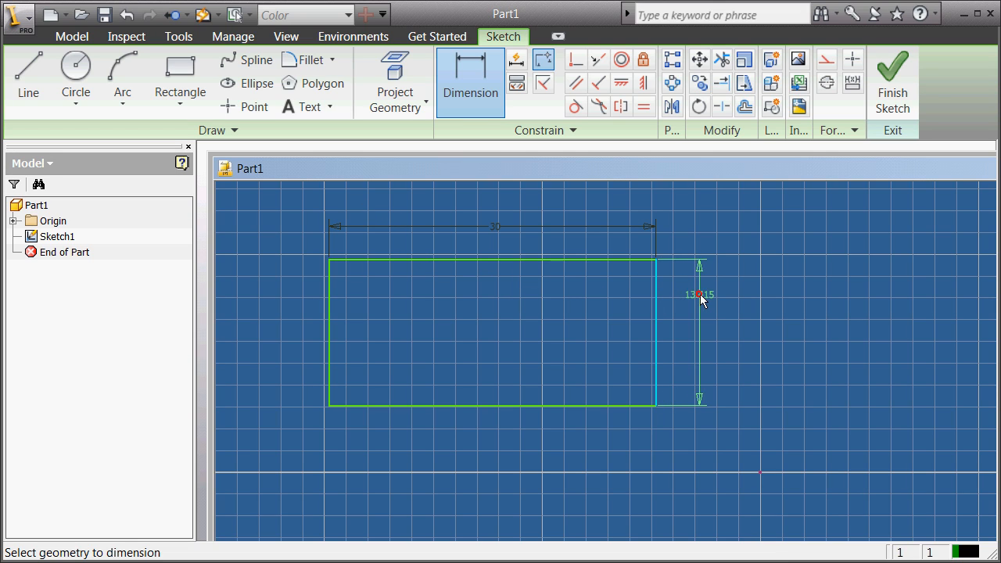
pyautogui.write('15')
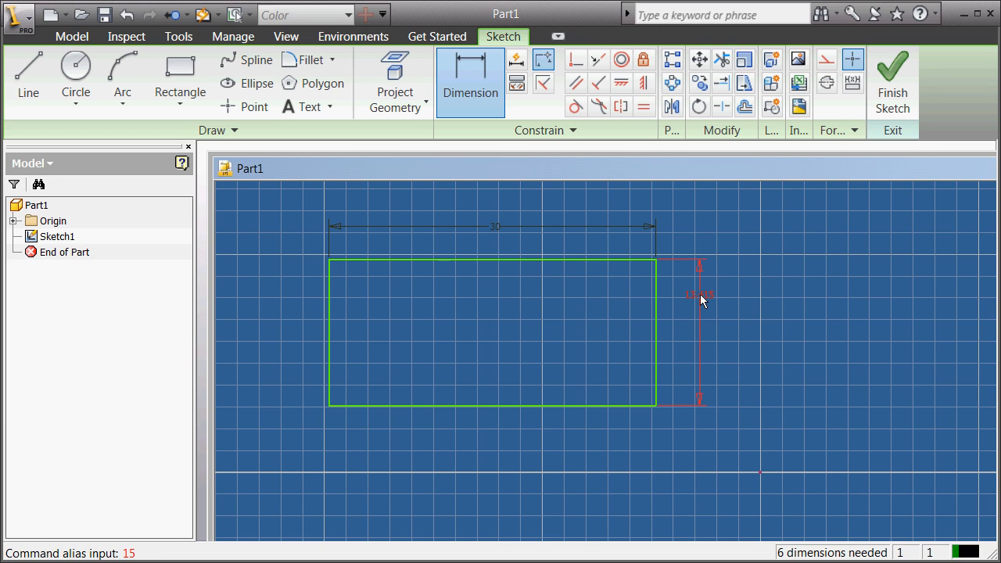
pyautogui.click(700, 294)
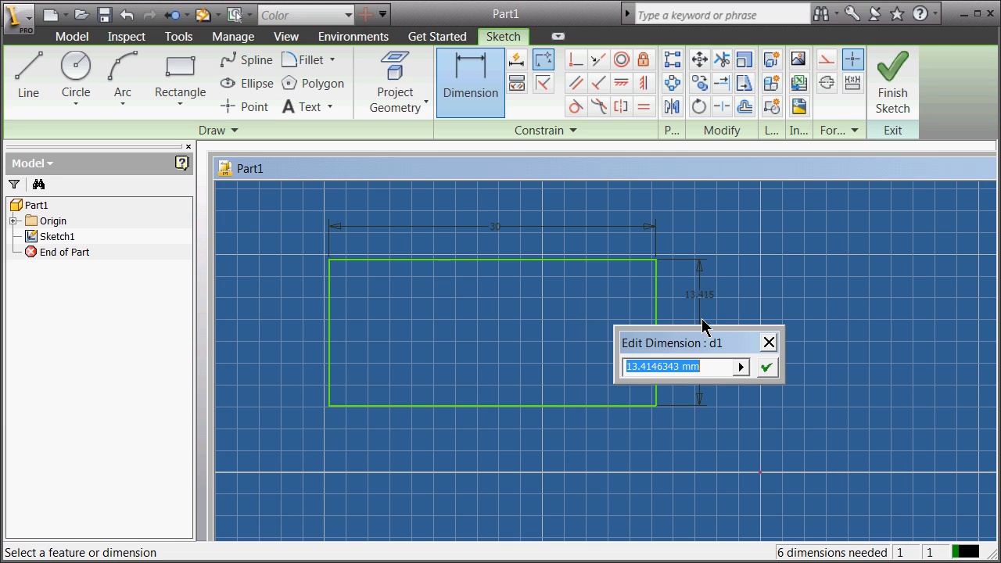
pyautogui.write('15')
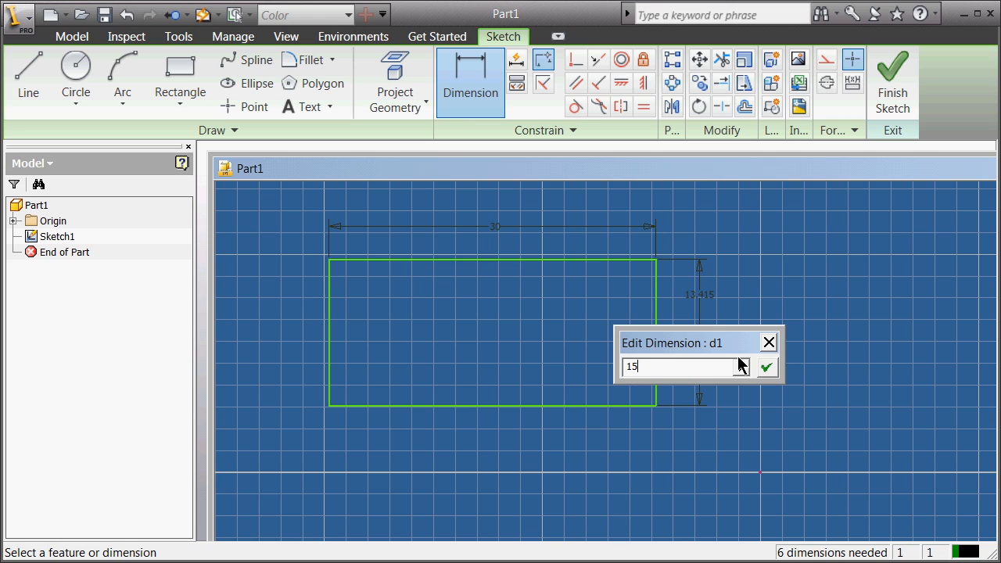
pyautogui.press('Return')
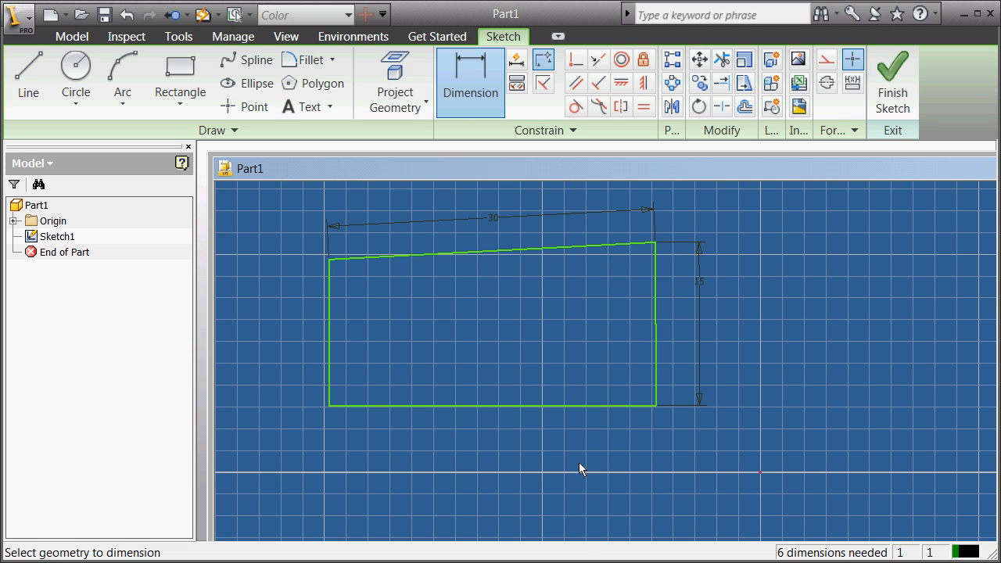
# Step: Set the right edge's dimension to 25 mm and end dimensioning
pyautogui.click(699, 282)
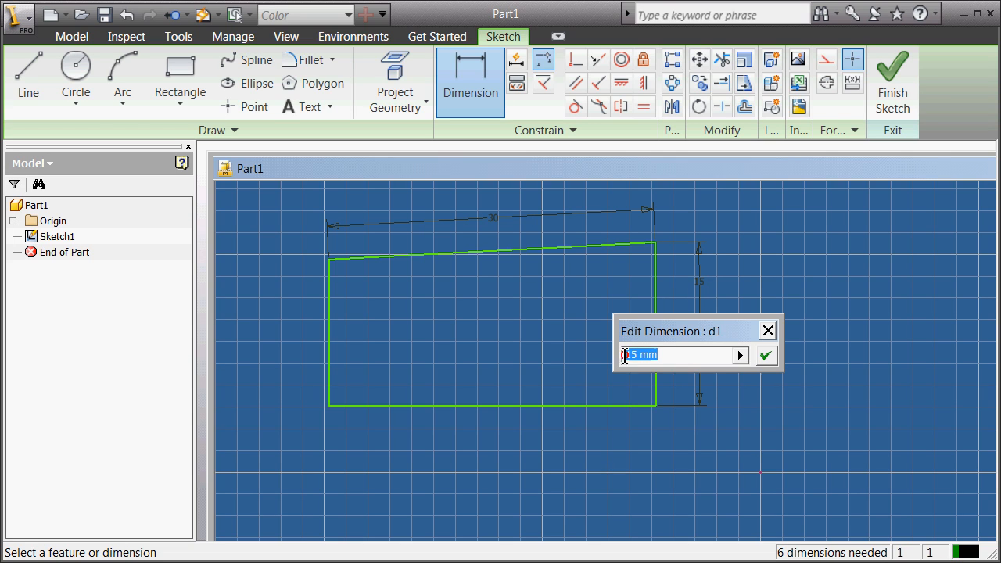
pyautogui.write('2')
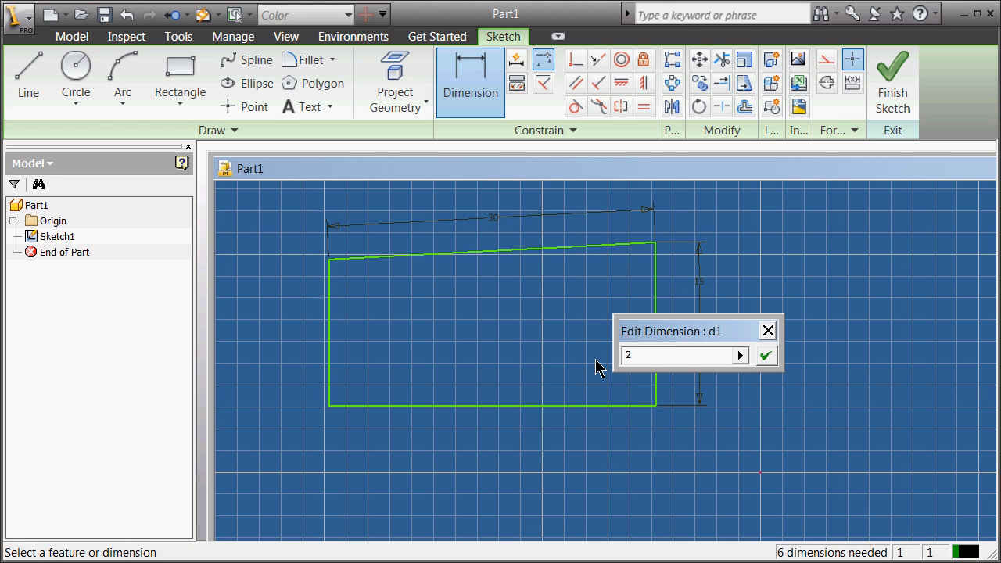
pyautogui.write('5')
pyautogui.press('Return')
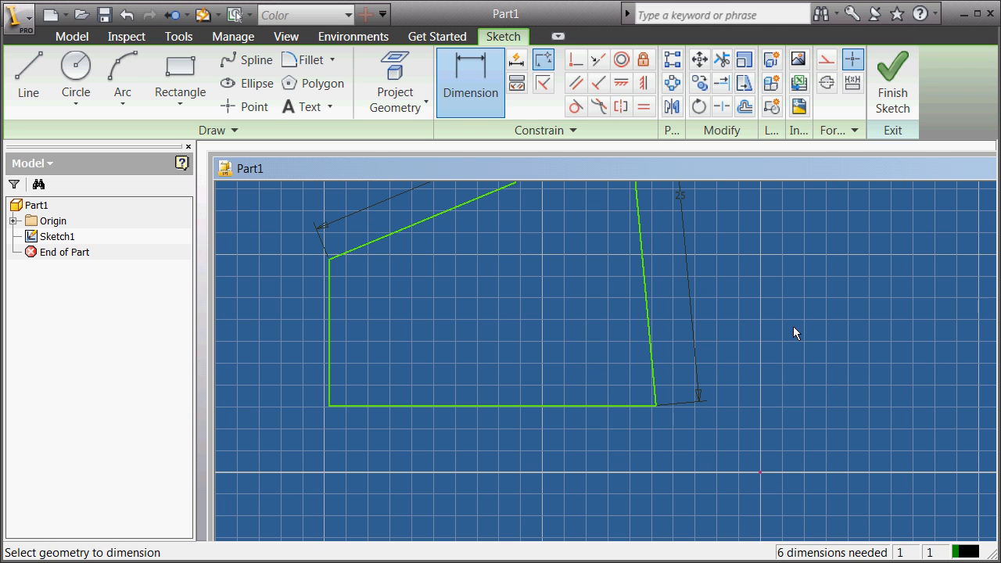
pyautogui.scroll(-4, 782, 325)
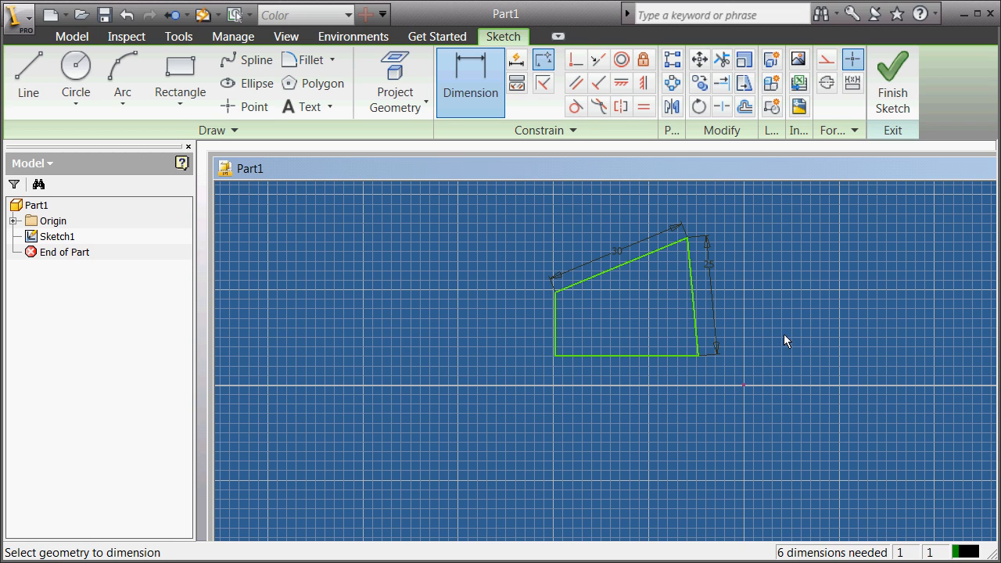
pyautogui.rightClick(638, 258)
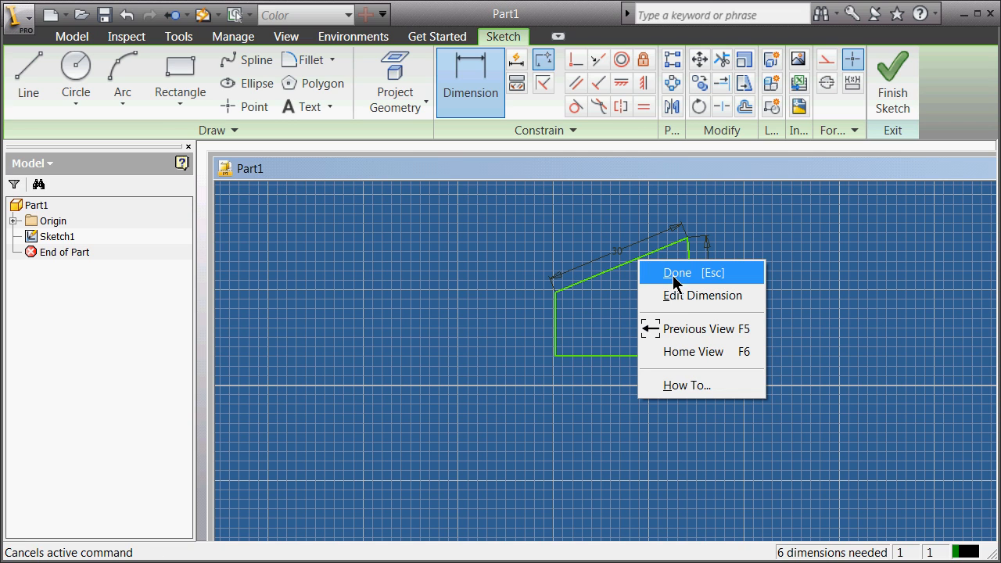
pyautogui.click(672, 275)
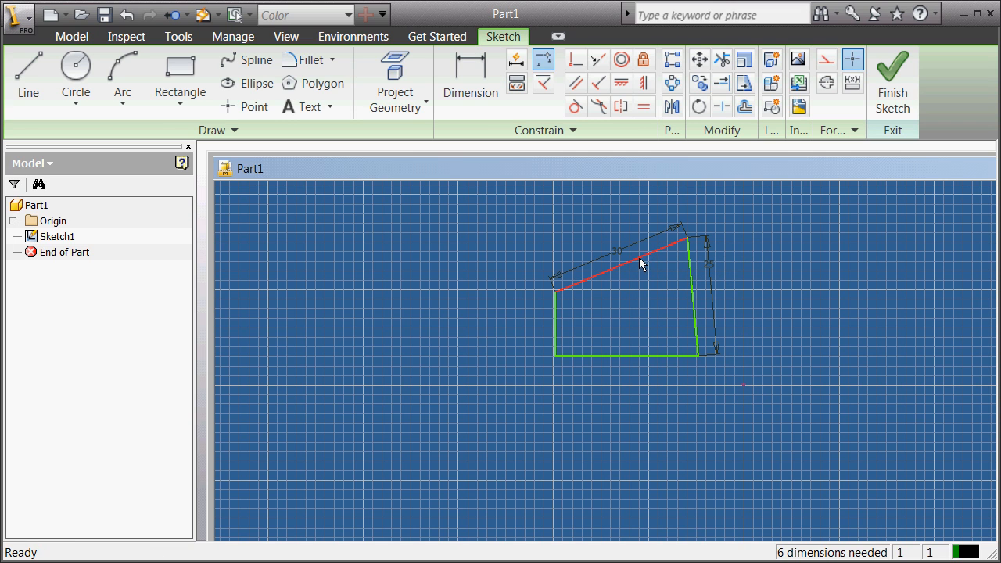
# Step: Finish the sketch and extrude the four-sided profile 10 mm as a solid
pyautogui.rightClick(639, 258)
pyautogui.click(698, 320)
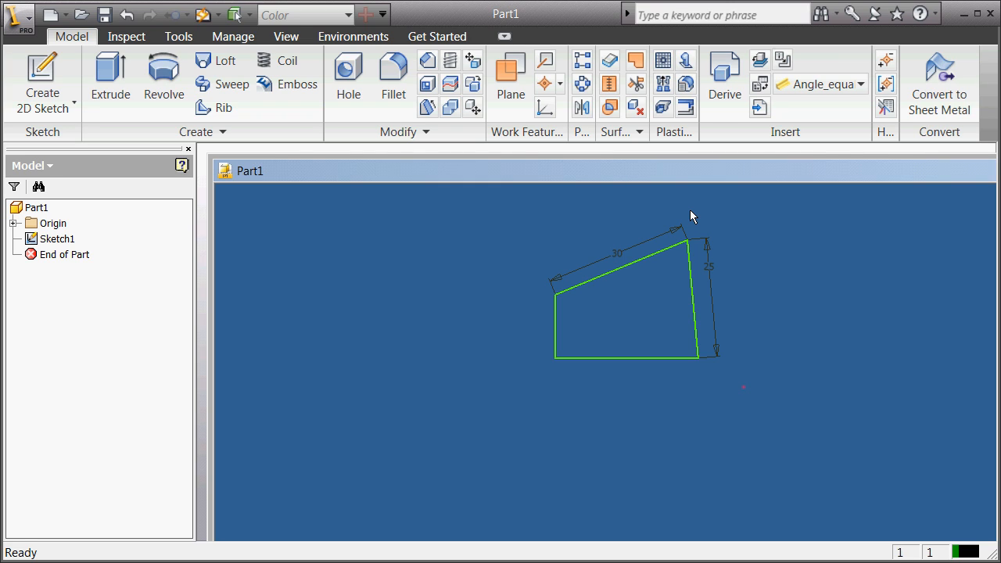
pyautogui.click(102, 80)
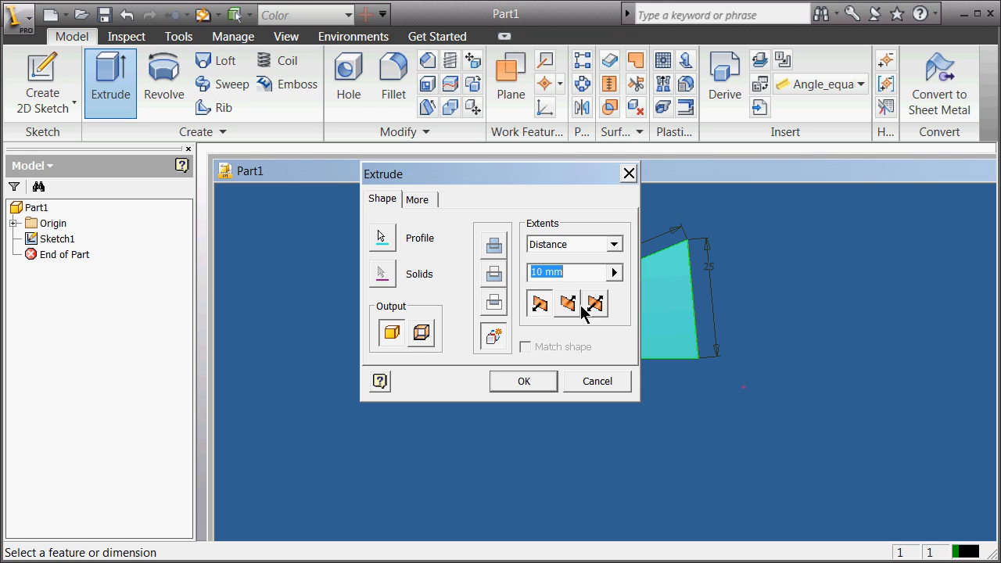
pyautogui.click(613, 272)
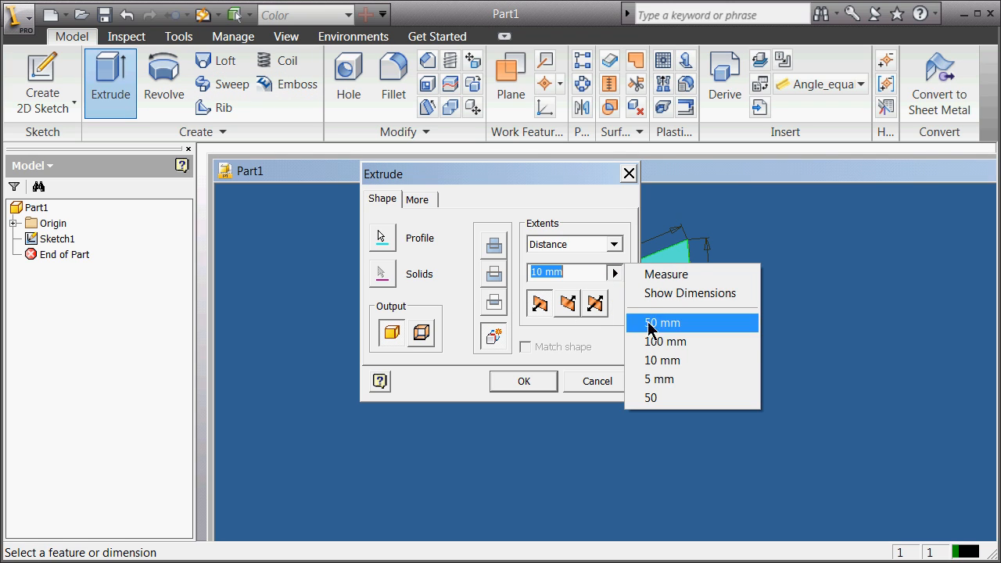
pyautogui.click(655, 359)
pyautogui.click(529, 381)
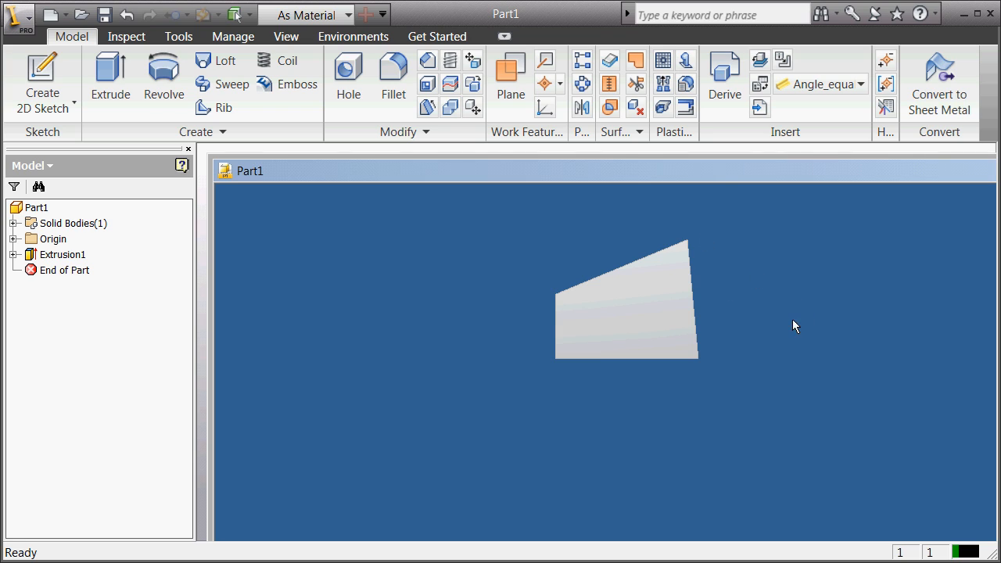
pyautogui.rightClick(768, 280)
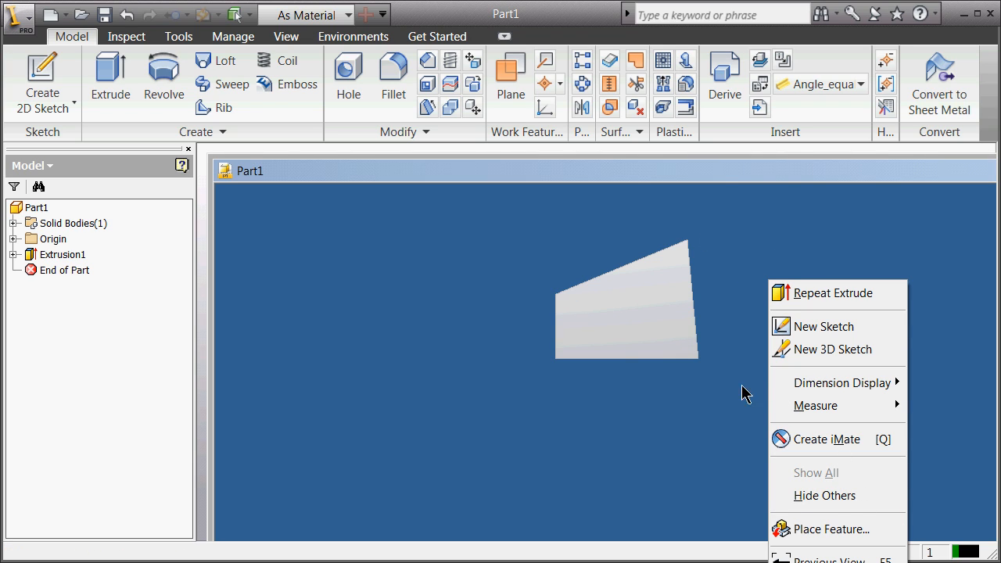
pyautogui.click(698, 424)
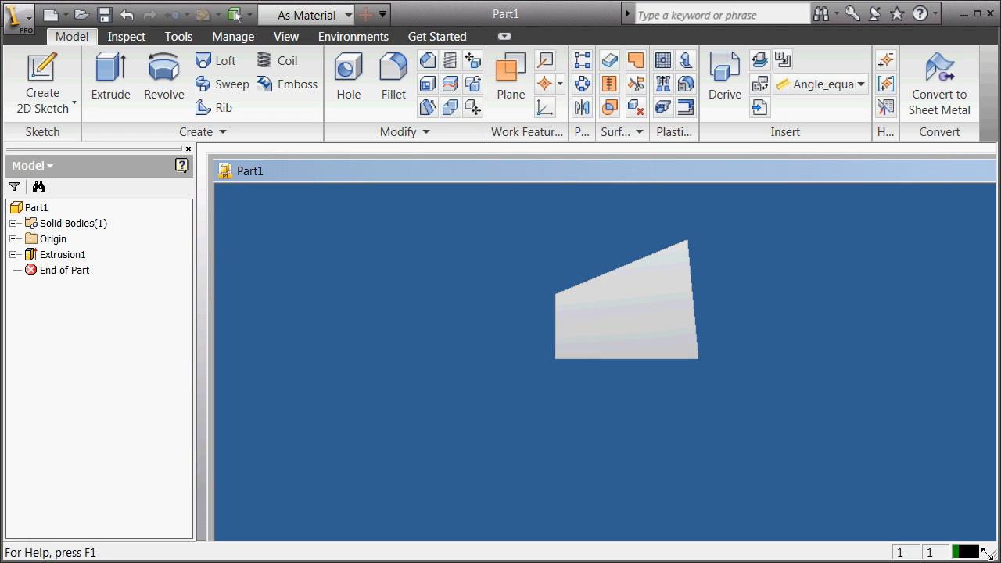
pyautogui.moveTo(986, 553)
pyautogui.mouseDown()
pyautogui.moveTo(1000, 562)
pyautogui.moveTo(994, 556)
pyautogui.mouseUp()
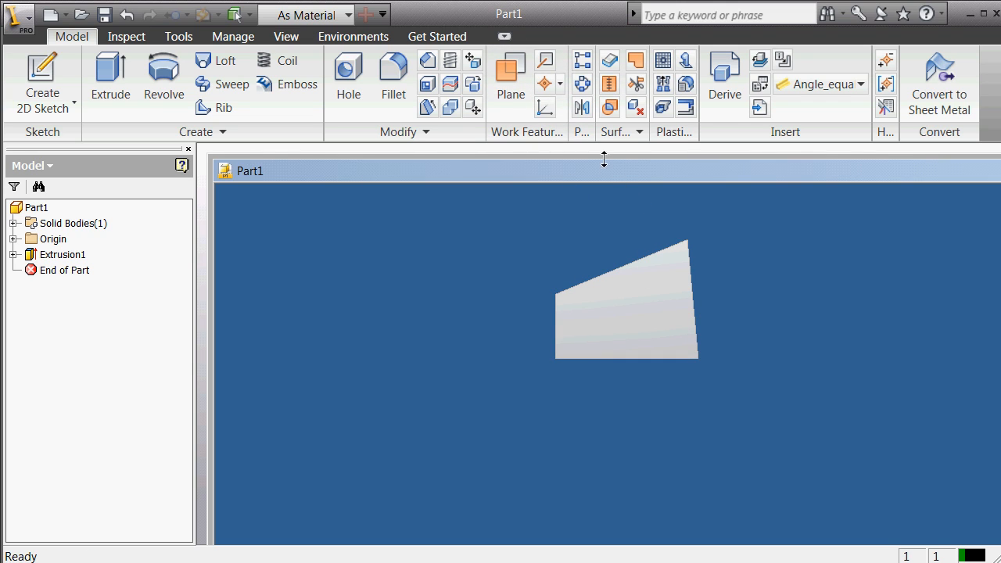
pyautogui.rightClick(765, 223)
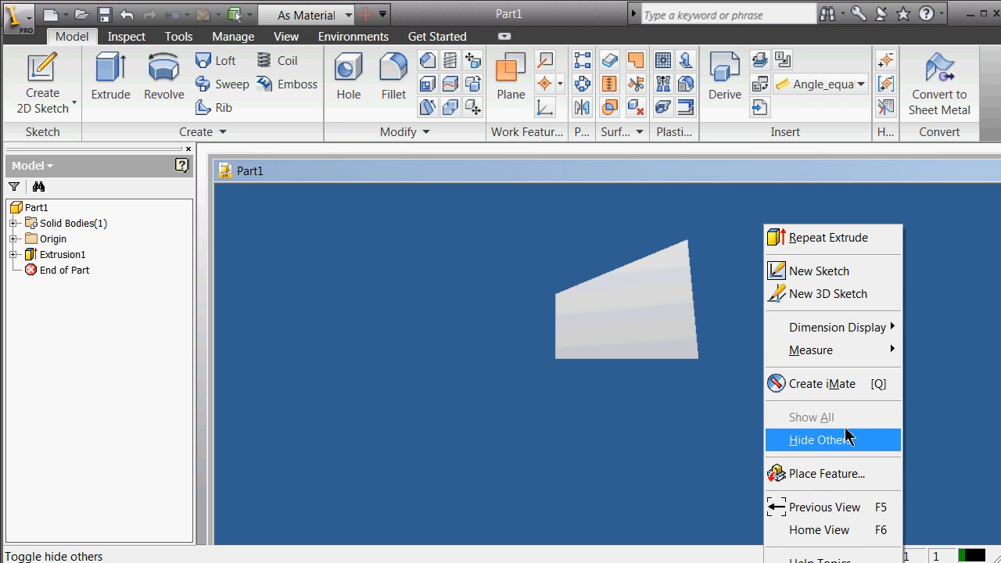
pyautogui.click(397, 334)
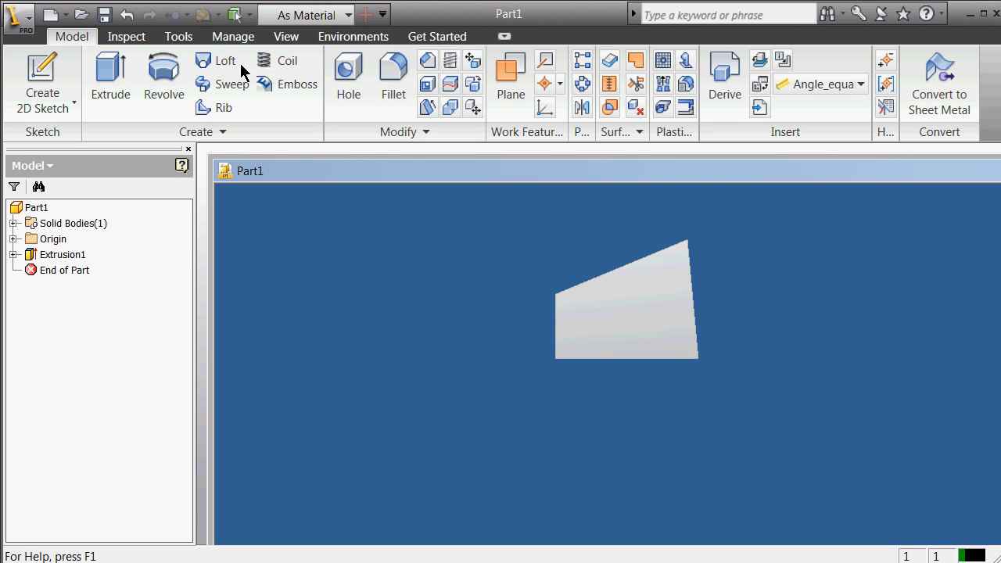
# Step: Orbit the extruded part with the Full Navigation Wheel to view its thickness at an angle
pyautogui.click(282, 39)
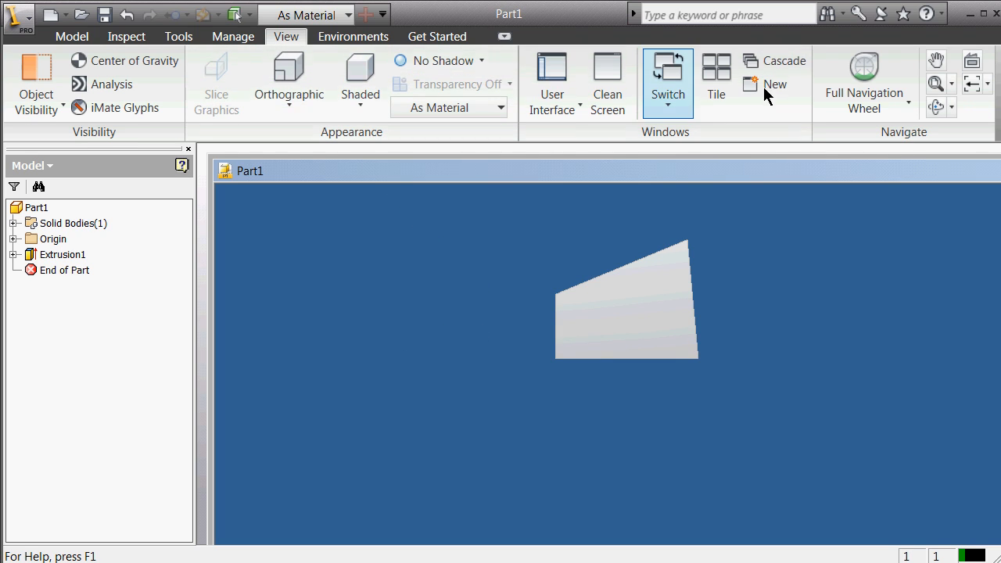
pyautogui.click(867, 74)
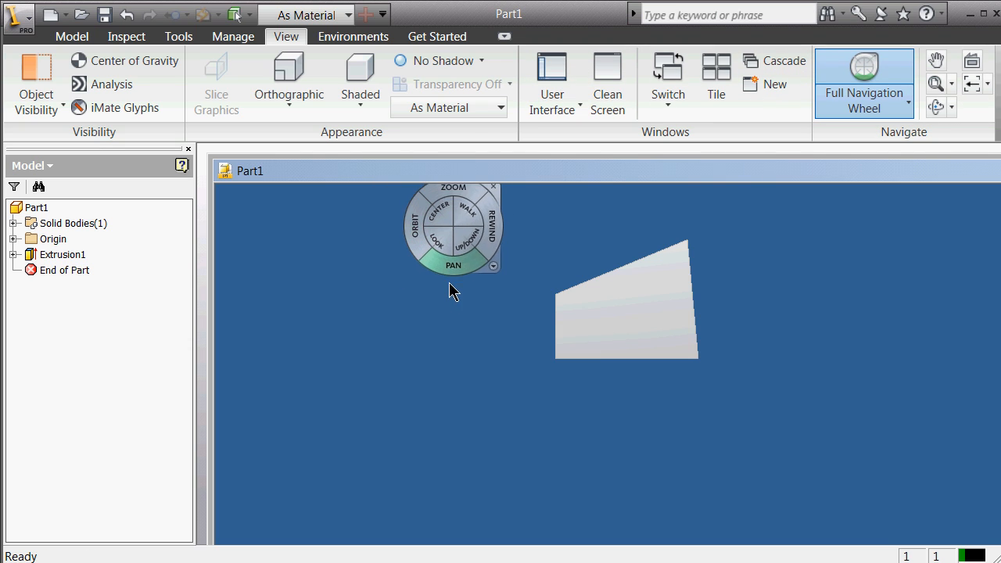
pyautogui.moveTo(443, 307); pyautogui.dragTo(410, 275)
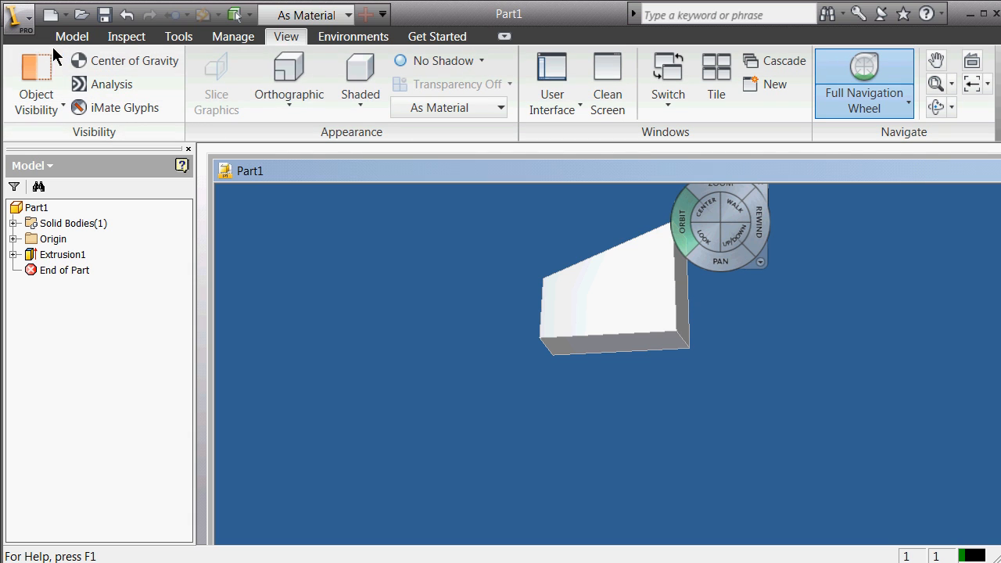
pyautogui.click(237, 39)
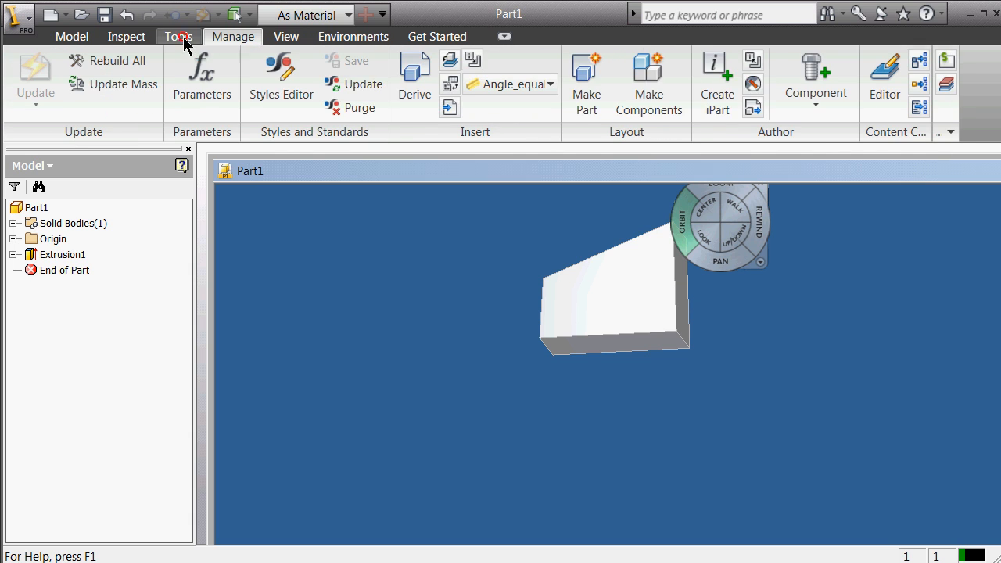
pyautogui.click(178, 37)
pyautogui.click(129, 37)
pyautogui.click(62, 37)
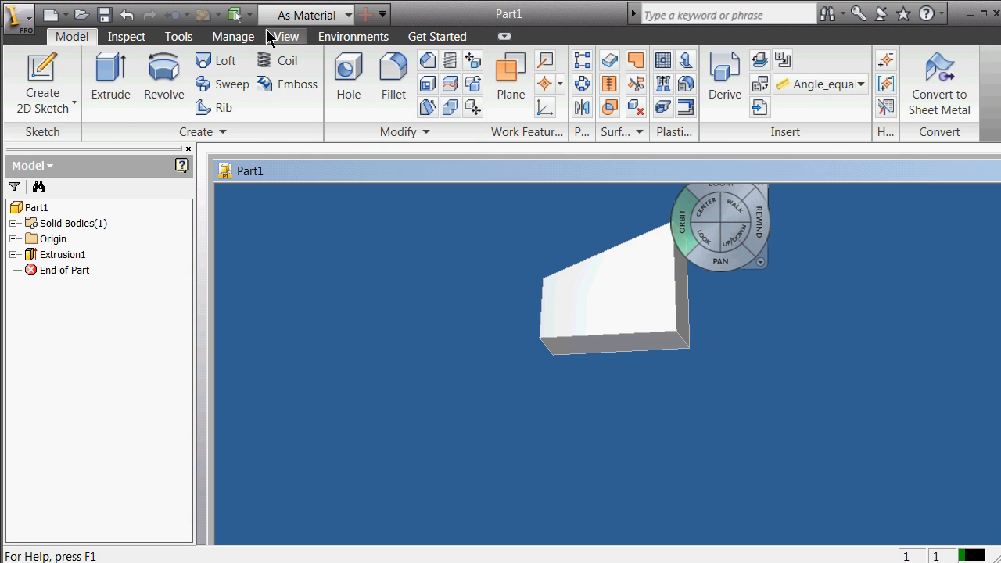
pyautogui.click(287, 36)
pyautogui.click(352, 37)
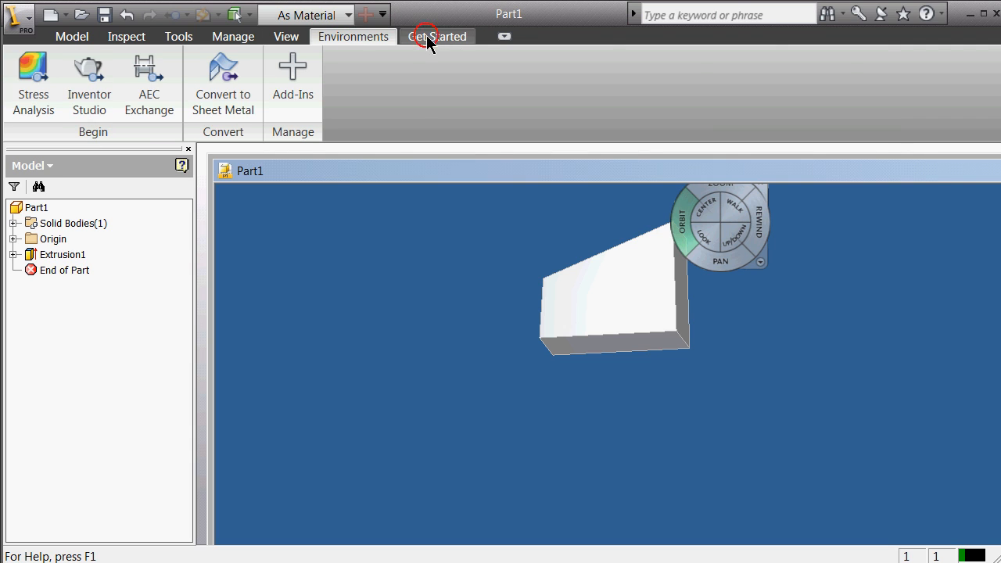
pyautogui.click(427, 39)
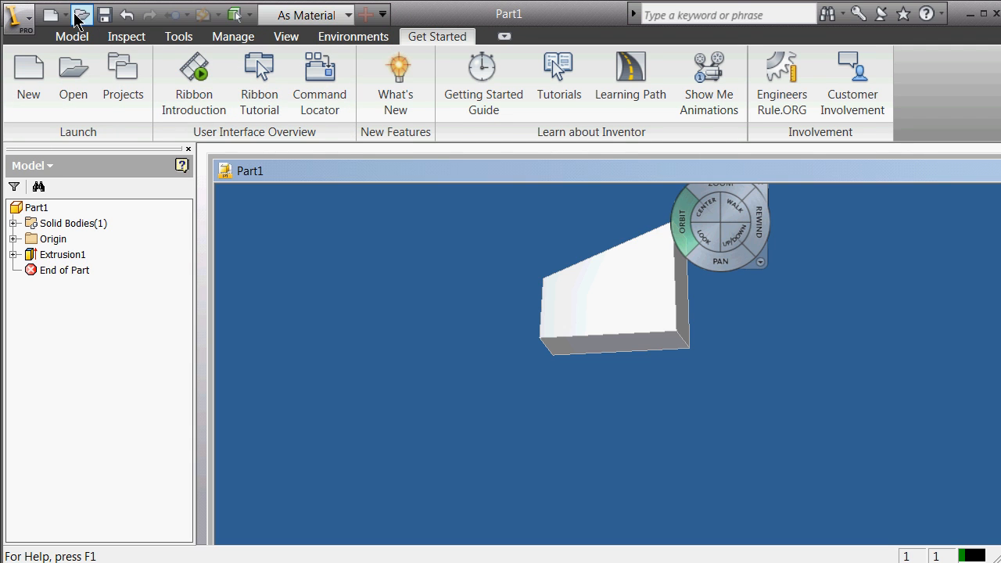
pyautogui.click(79, 36)
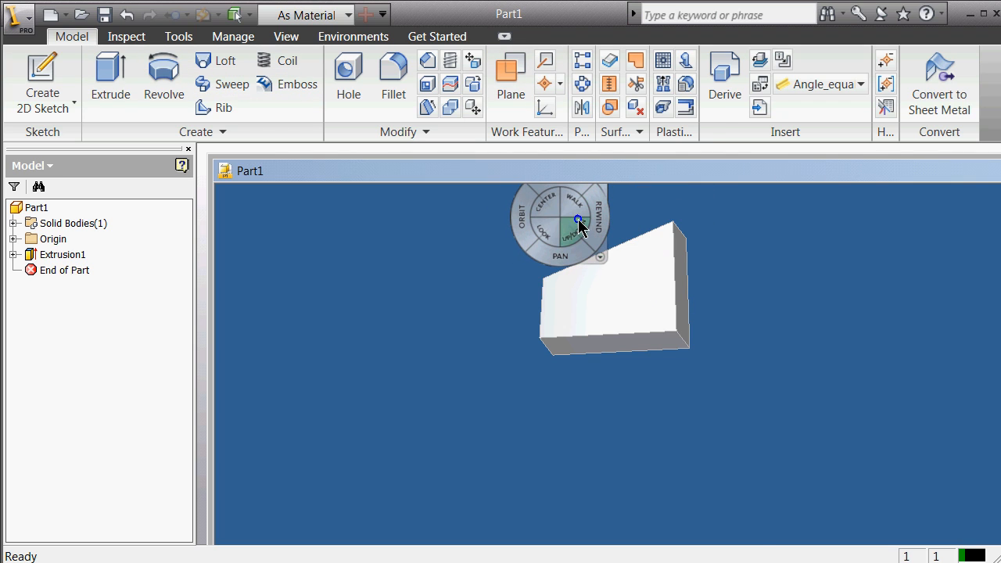
# Step: Return the part to its home view and close the Full Navigation Wheel
pyautogui.rightClick(578, 218)
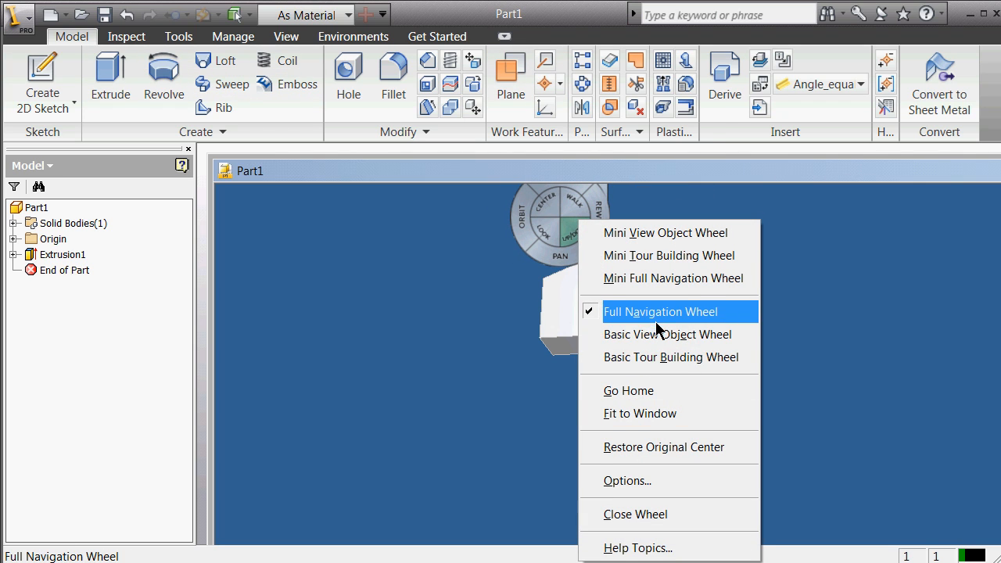
pyautogui.click(647, 394)
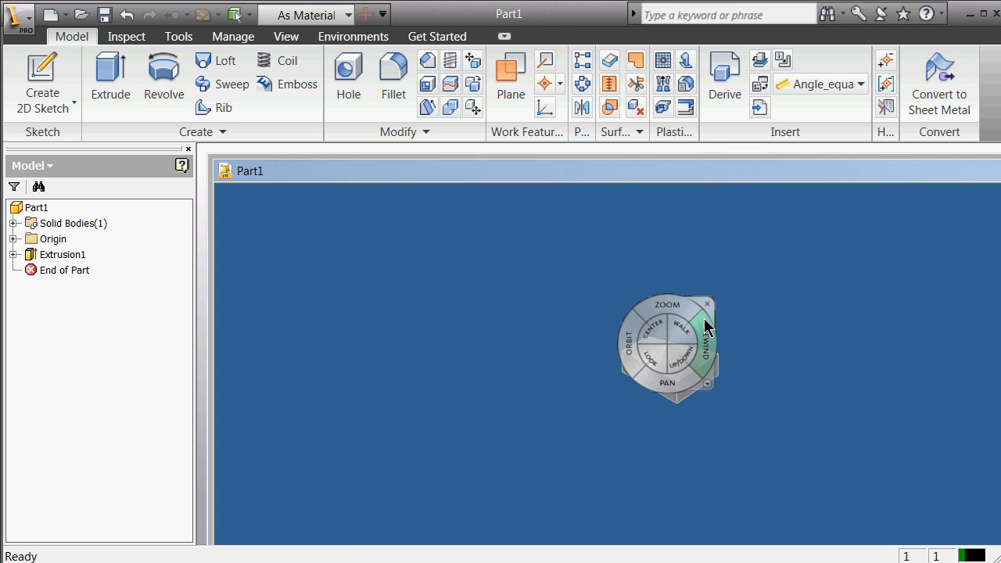
pyautogui.rightClick(690, 299)
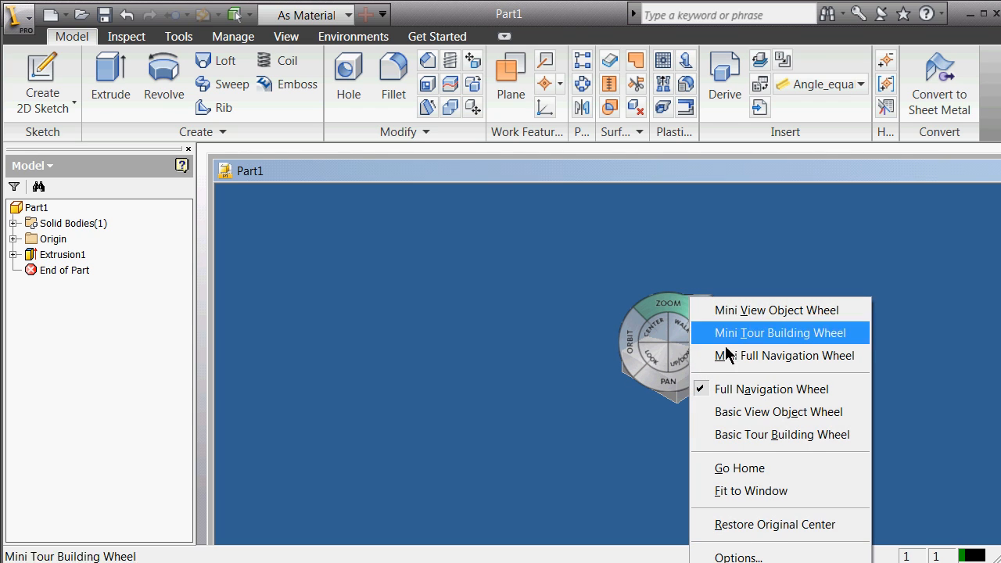
pyautogui.click(756, 533)
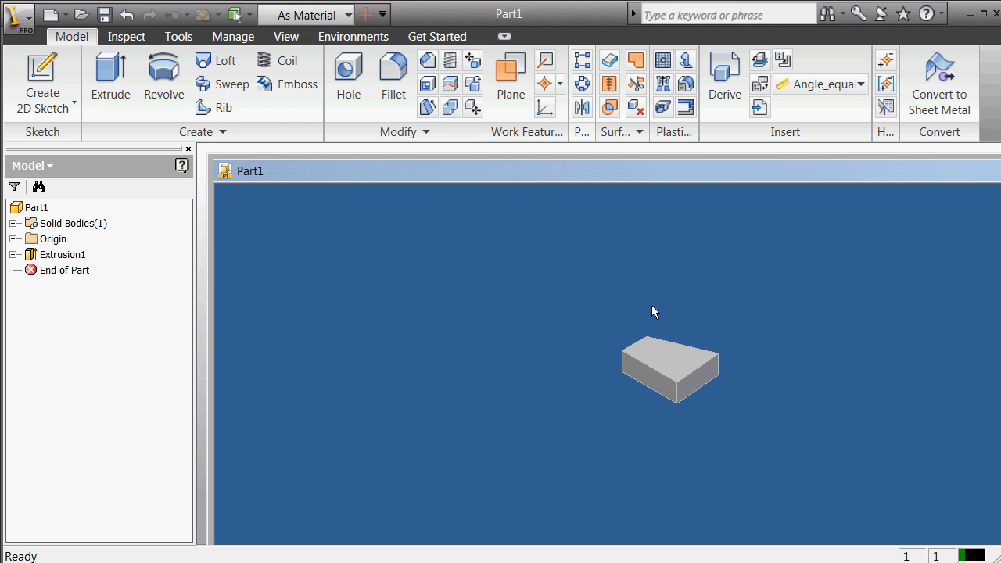
# Step: Mirror the extrusion about its 25 mm end face to form a symmetrical solid
pyautogui.click(581, 109)
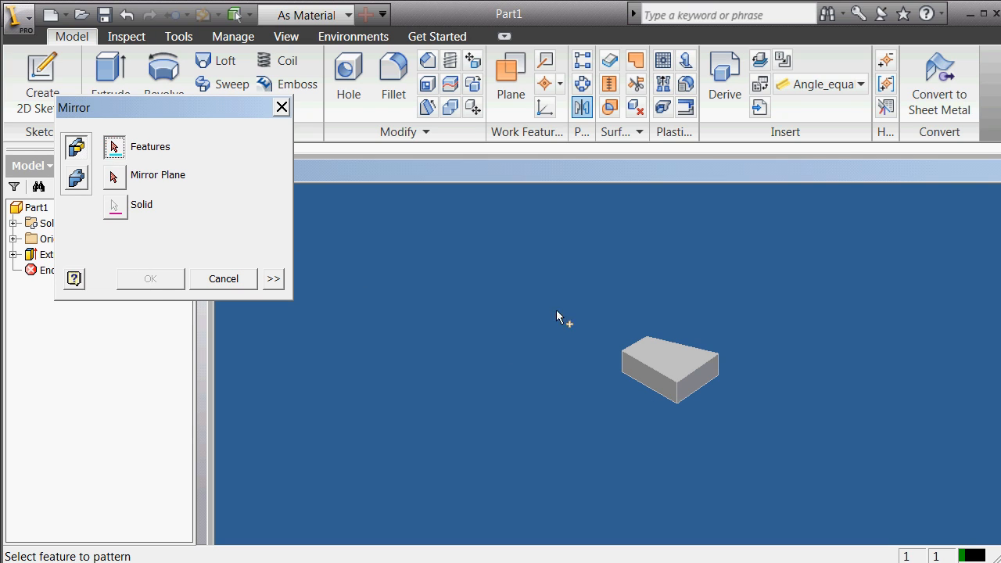
pyautogui.click(669, 394)
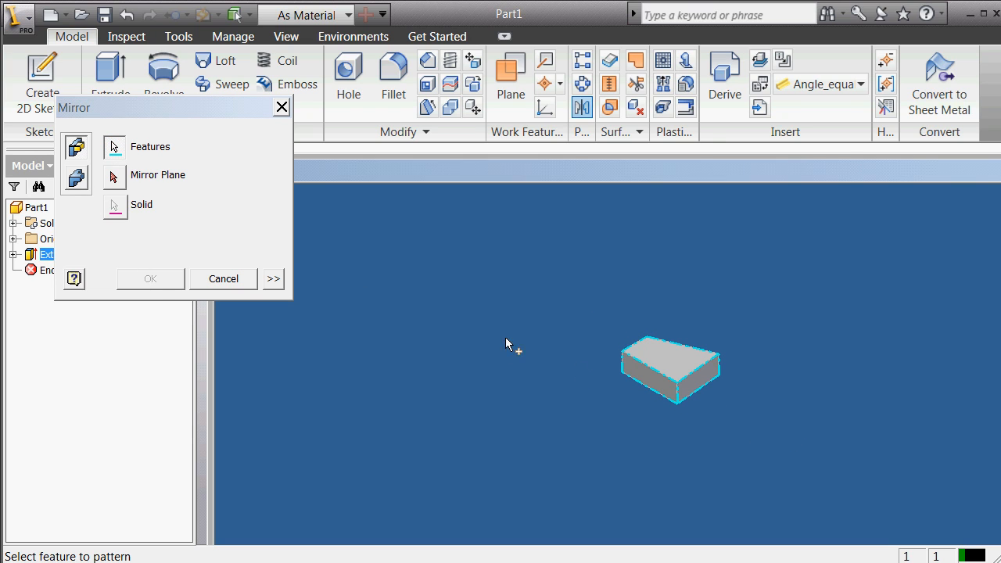
pyautogui.click(114, 178)
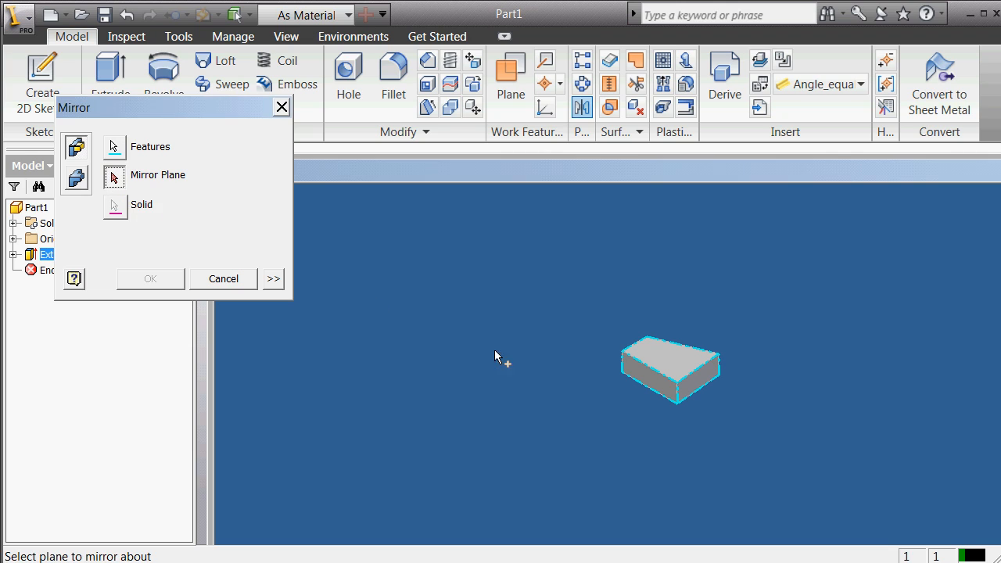
pyautogui.click(688, 397)
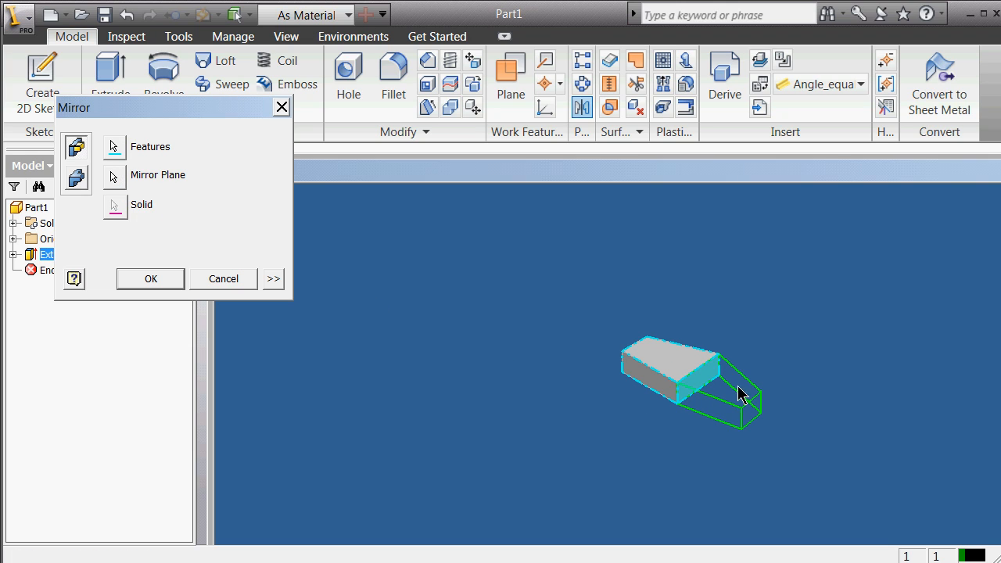
pyautogui.click(143, 279)
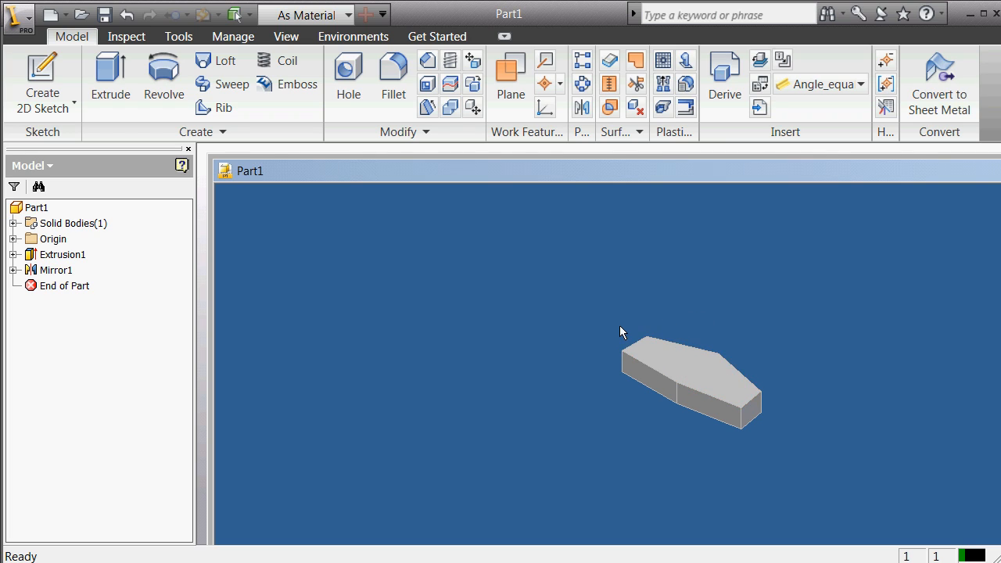
# Step: Mirror both the extrusion and its mirrored copy about the front side face of the mirrored half
pyautogui.click(583, 108)
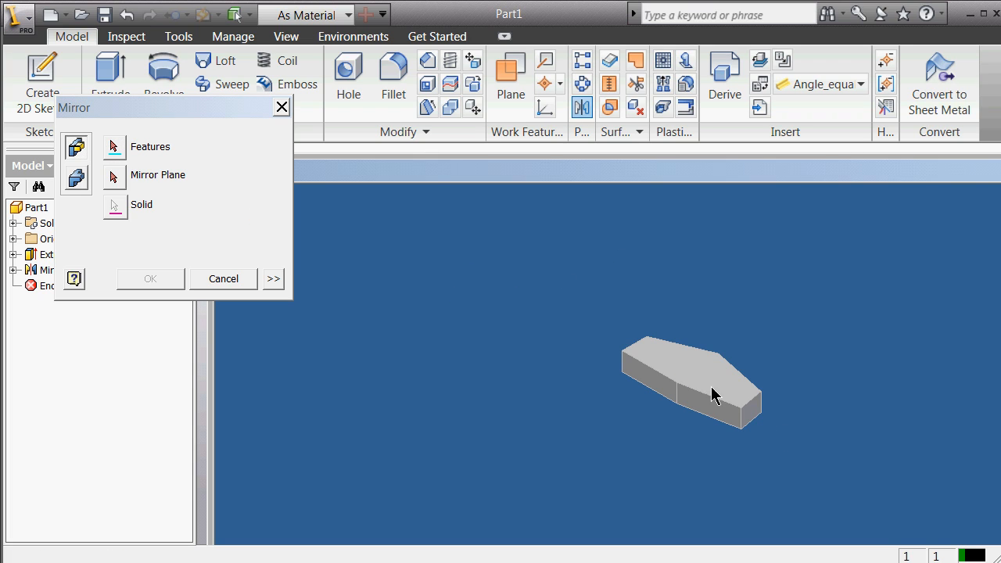
pyautogui.click(114, 147)
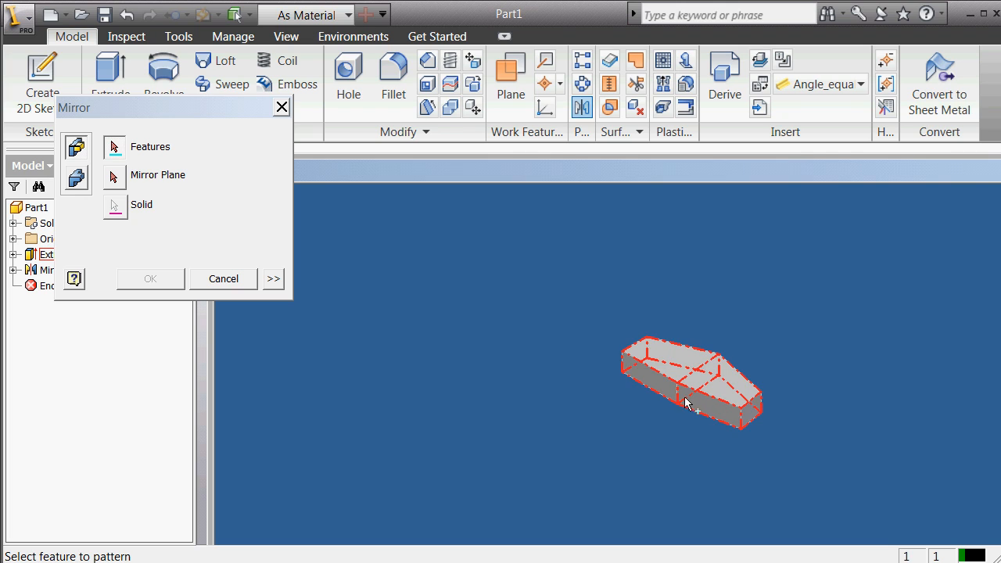
pyautogui.click(116, 178)
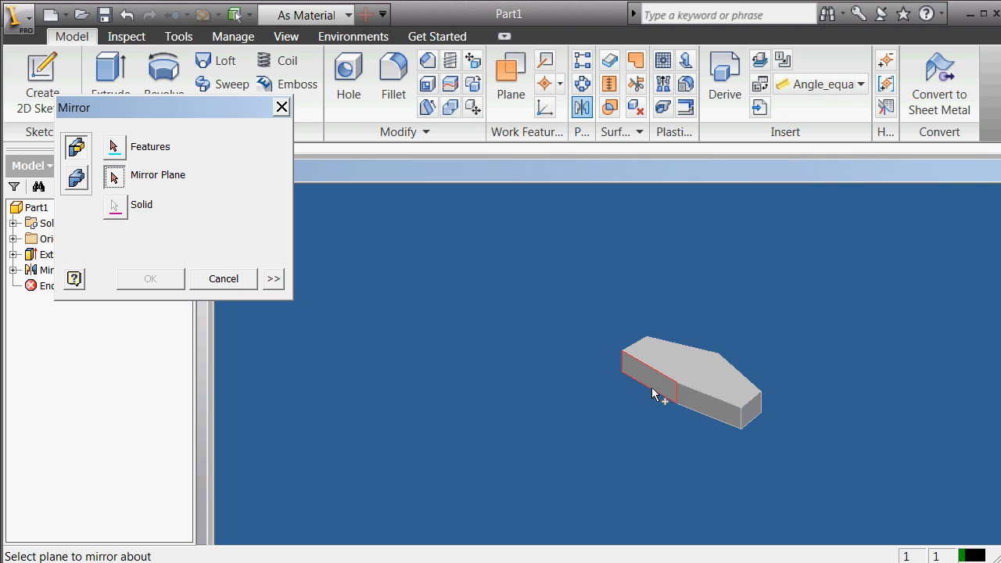
pyautogui.click(708, 414)
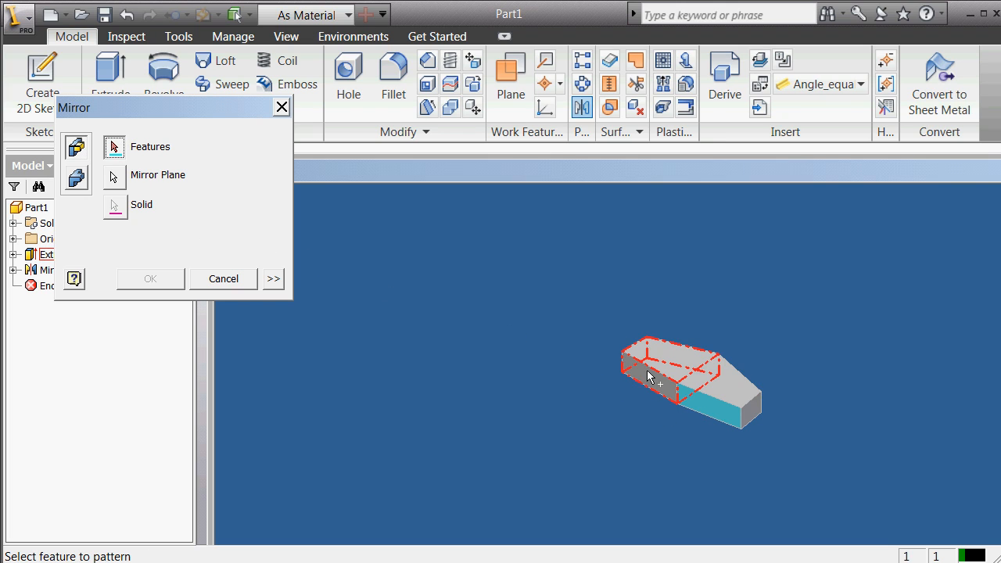
pyautogui.click(654, 376)
pyautogui.click(702, 395)
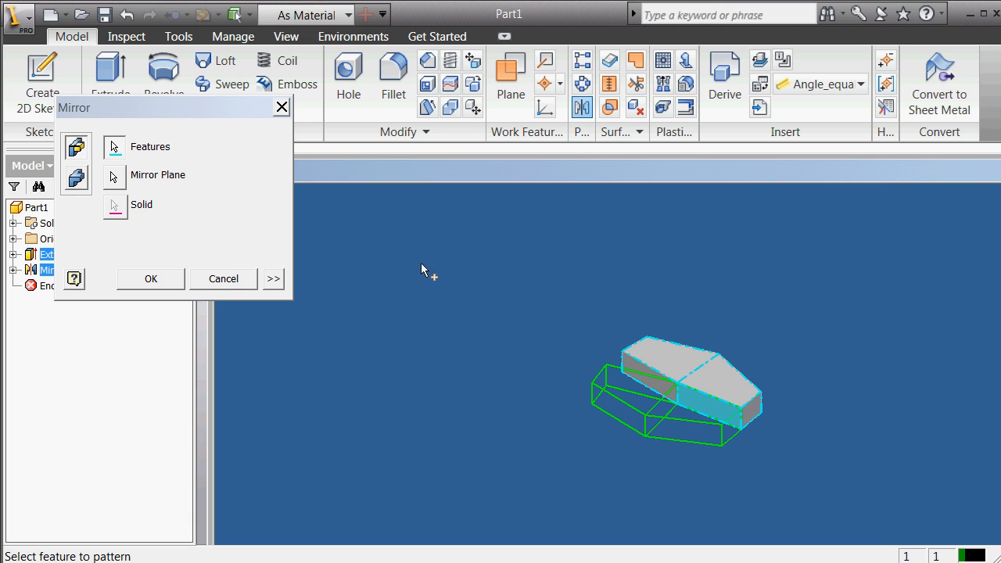
pyautogui.click(156, 282)
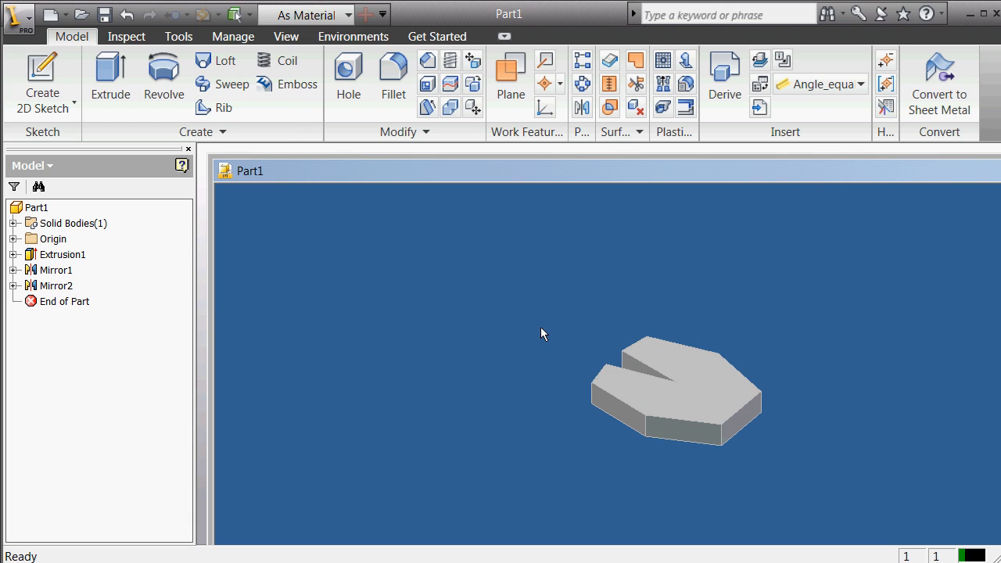
# Step: Open the sketch beneath the original extrusion for editing
pyautogui.scroll(4, 726, 410)
pyautogui.scroll(-8, 727, 410)
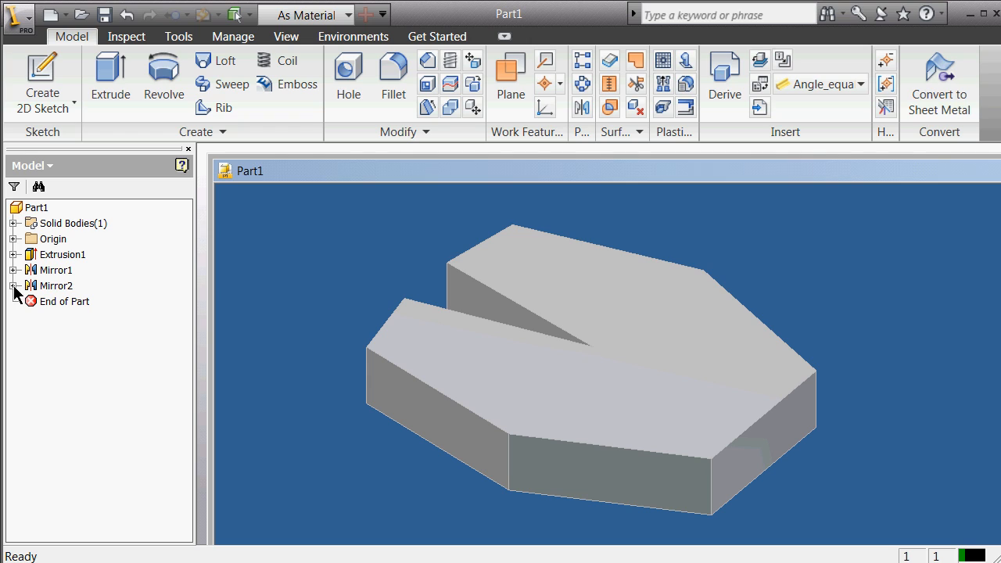
pyautogui.click(12, 254)
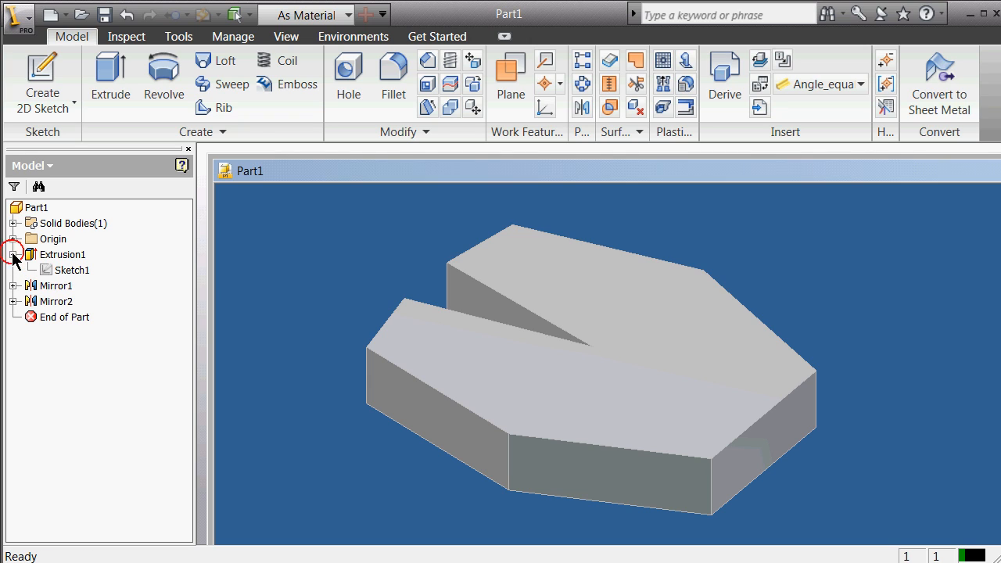
pyautogui.click(50, 273)
pyautogui.click(63, 270)
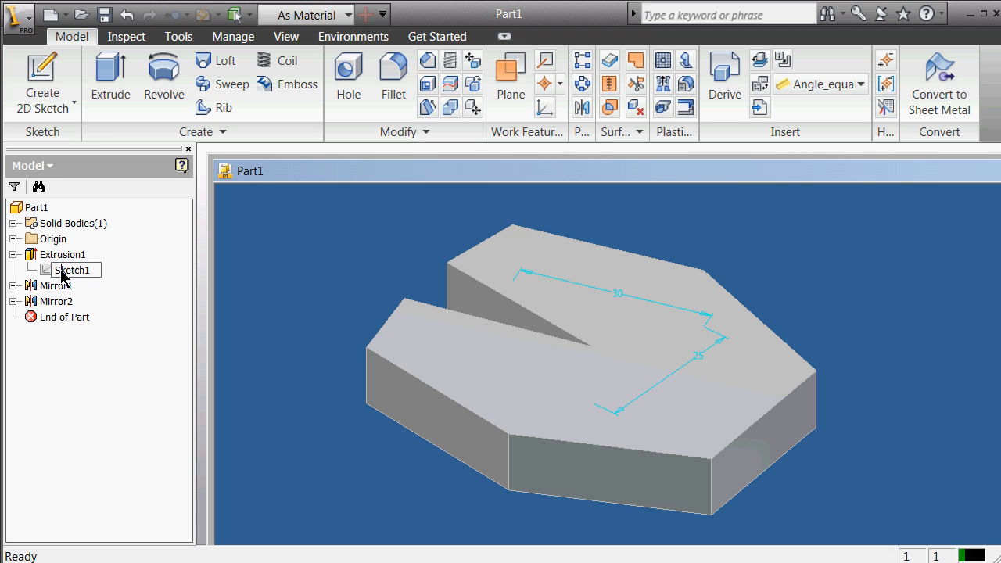
pyautogui.doubleClick(48, 270)
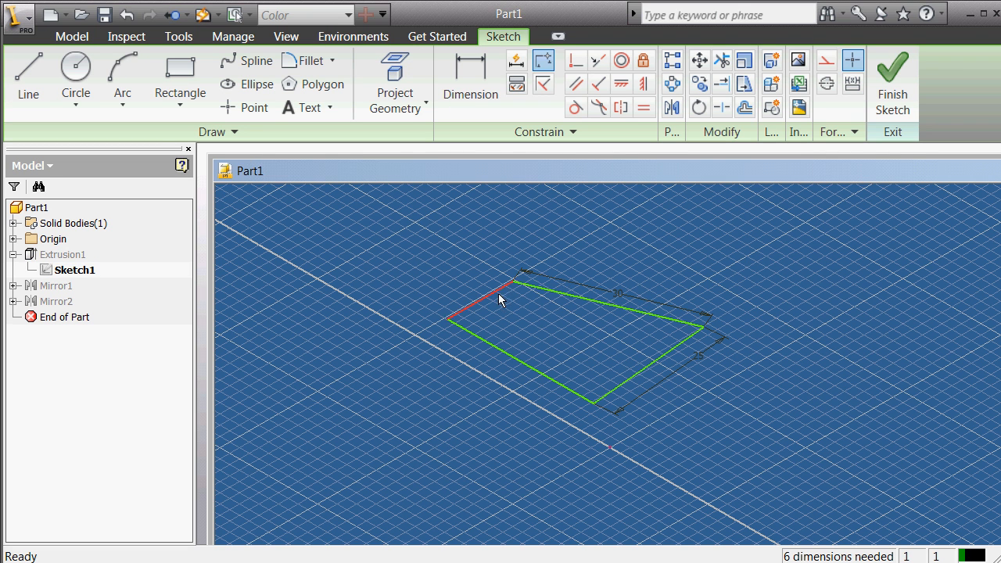
# Step: Set the profile's 30 mm edge dimension to 50 mm
pyautogui.doubleClick(613, 294)
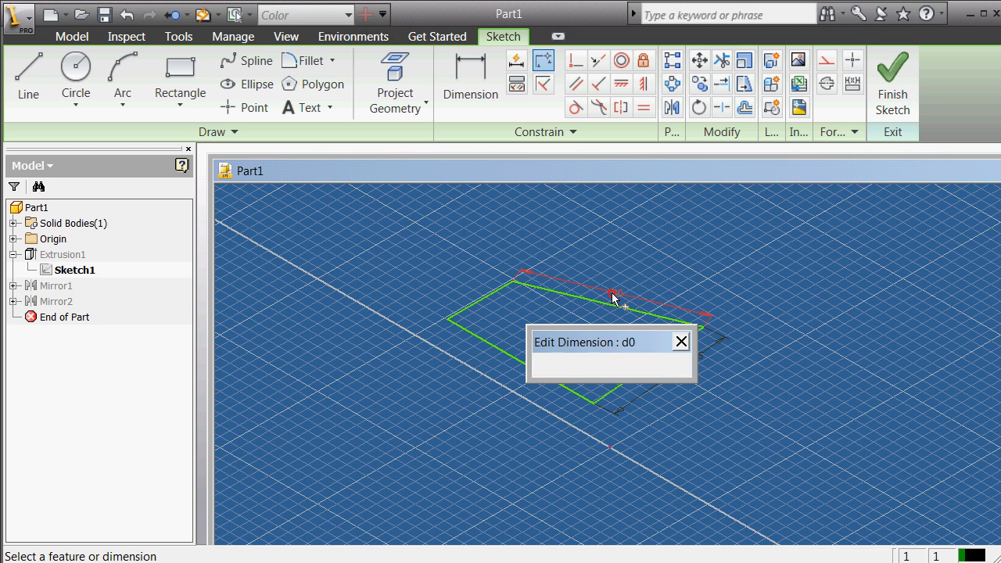
pyautogui.moveTo(553, 366); pyautogui.dragTo(524, 371)
pyautogui.write('50mm')
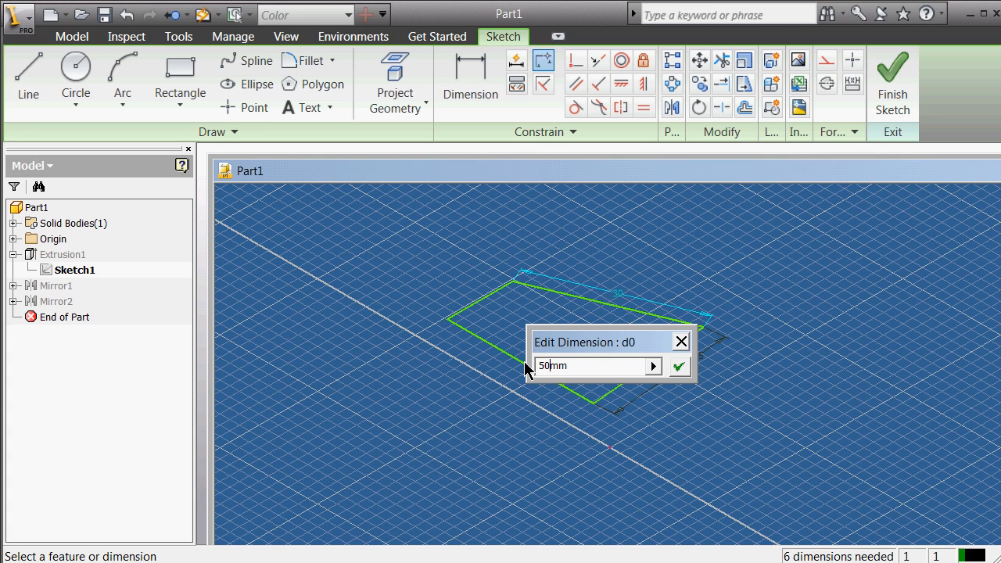
pyautogui.click(674, 366)
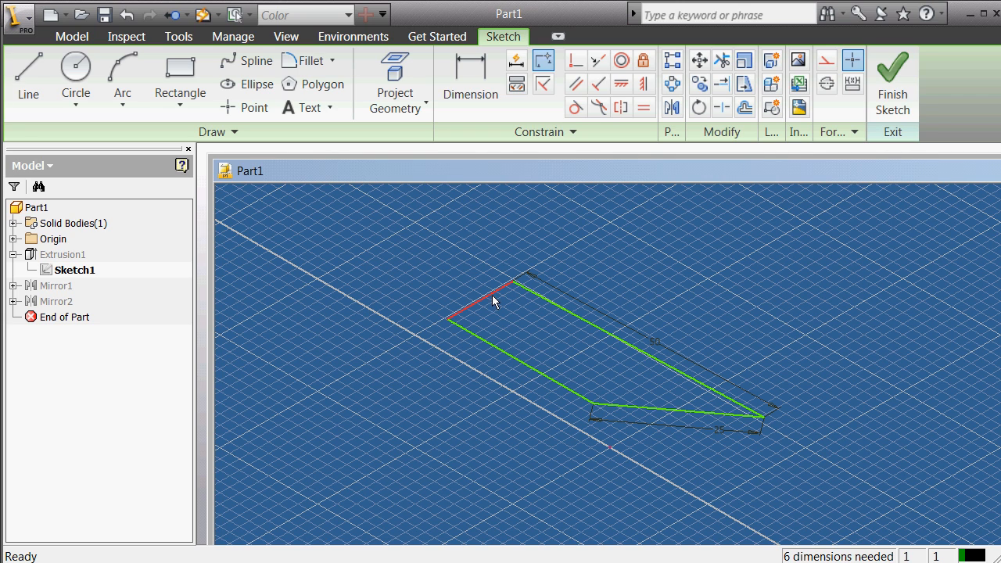
# Step: Finish the sketch so the extrusion and both mirrors update, and select the solid's top face
pyautogui.click(481, 340)
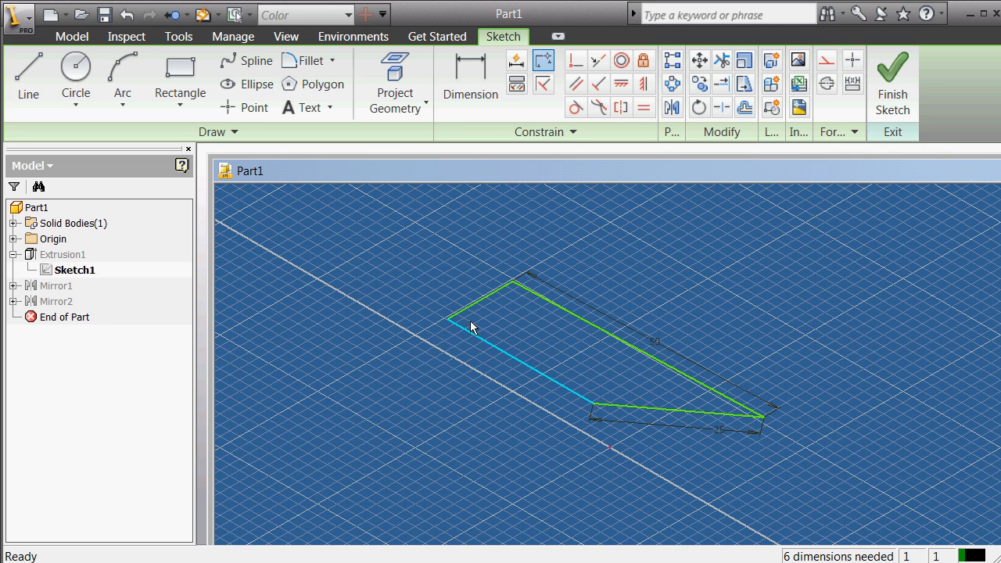
pyautogui.rightClick(623, 344)
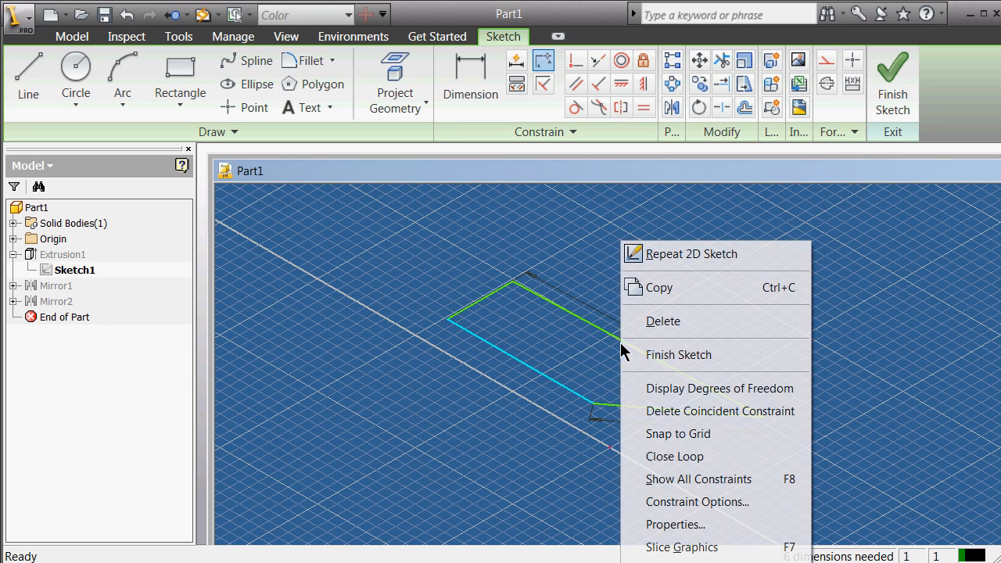
pyautogui.click(651, 356)
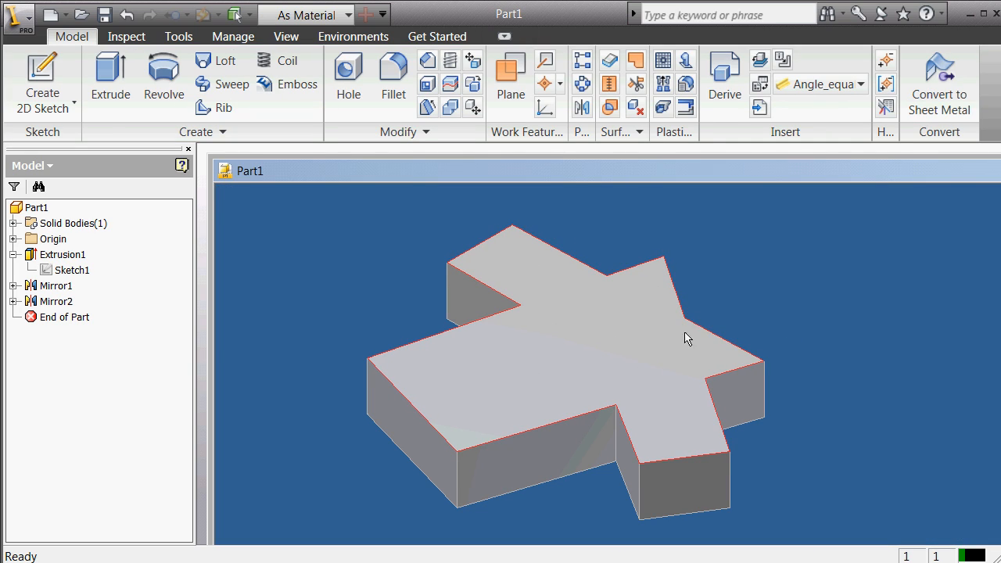
pyautogui.click(590, 339)
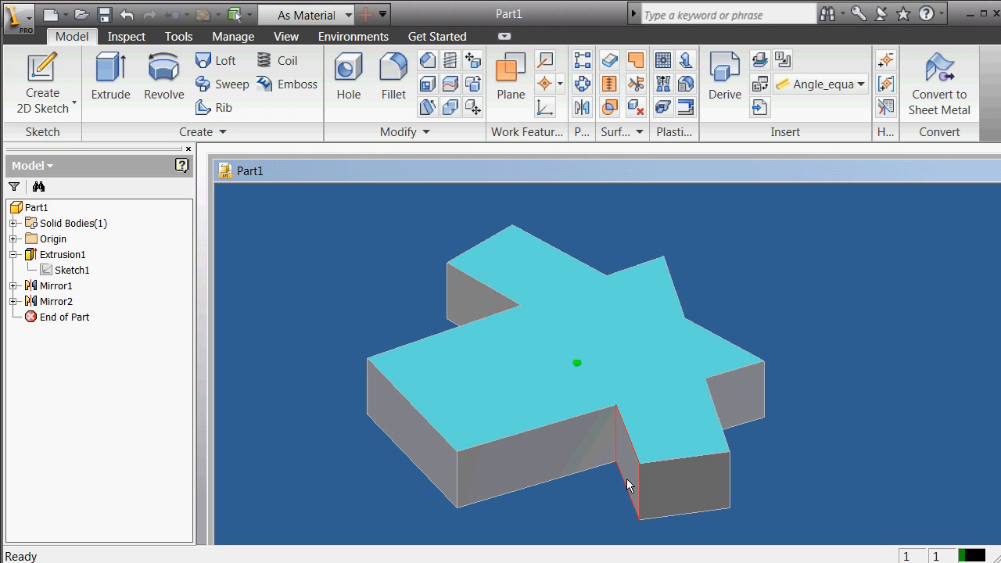
# Step: Reopen the extrusion's sketch and review the dimension and document settings in the 50 mm dimension's properties
pyautogui.click(71, 270)
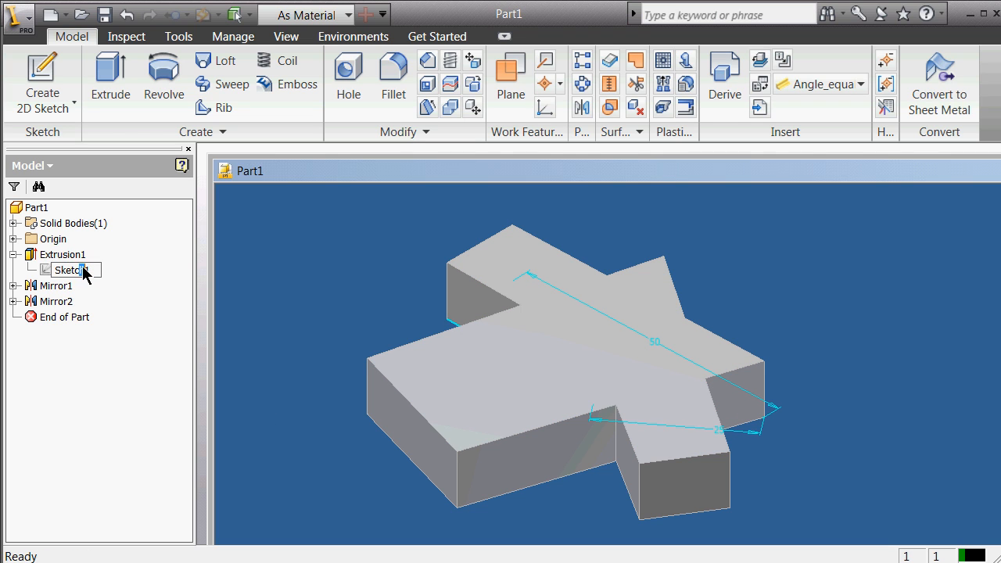
pyautogui.doubleClick(82, 270)
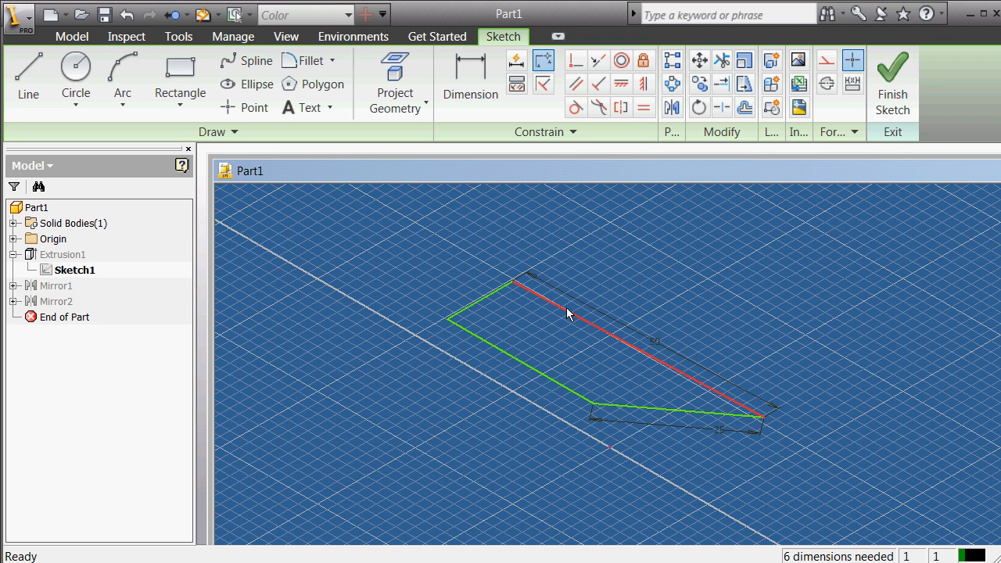
pyautogui.rightClick(645, 336)
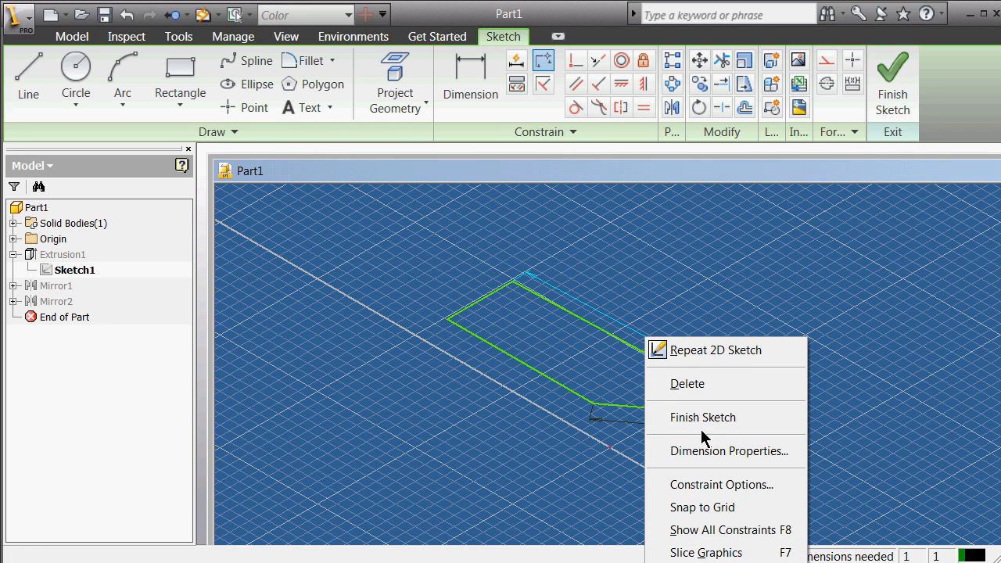
pyautogui.click(707, 452)
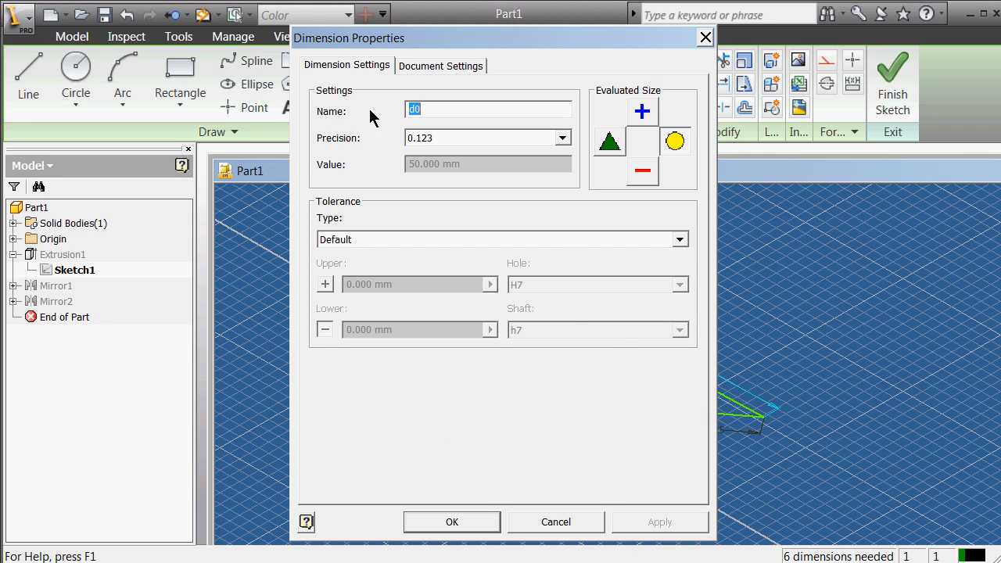
pyautogui.click(416, 68)
pyautogui.click(461, 523)
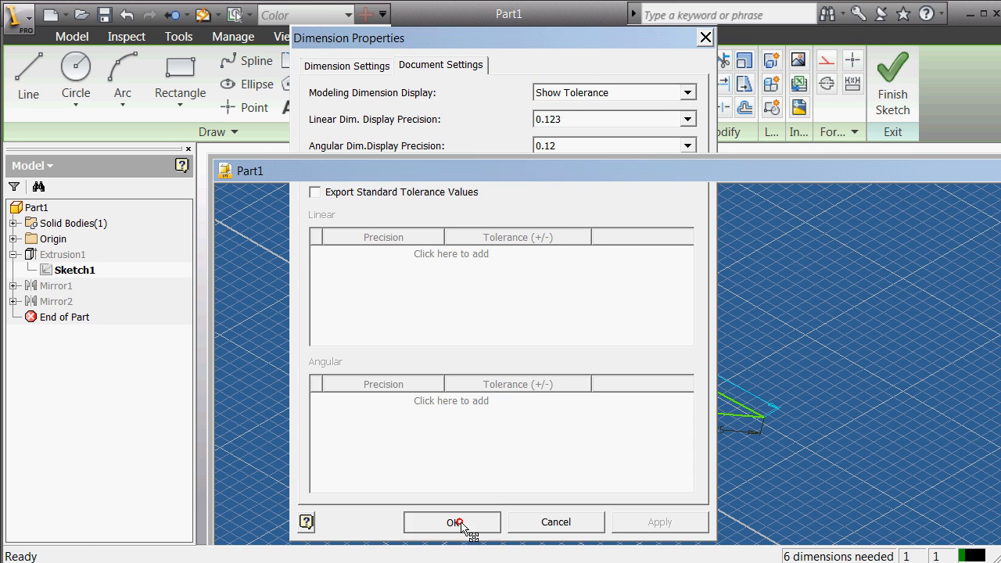
pyautogui.click(640, 349)
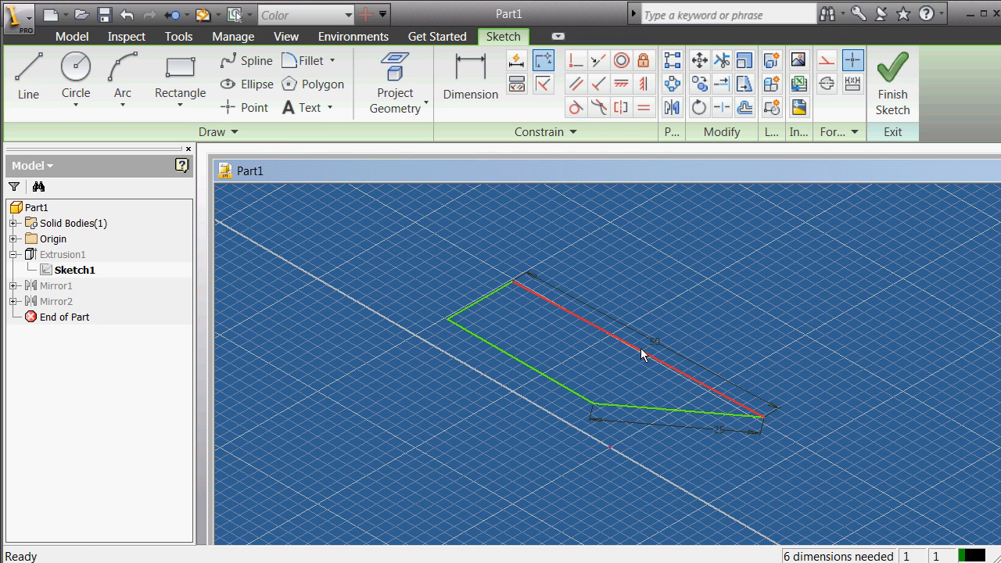
# Step: Set the profile's 50 mm edge dimension to 10 mm and finish the sketch to update the extrusion and both mirrors
pyautogui.click(641, 348)
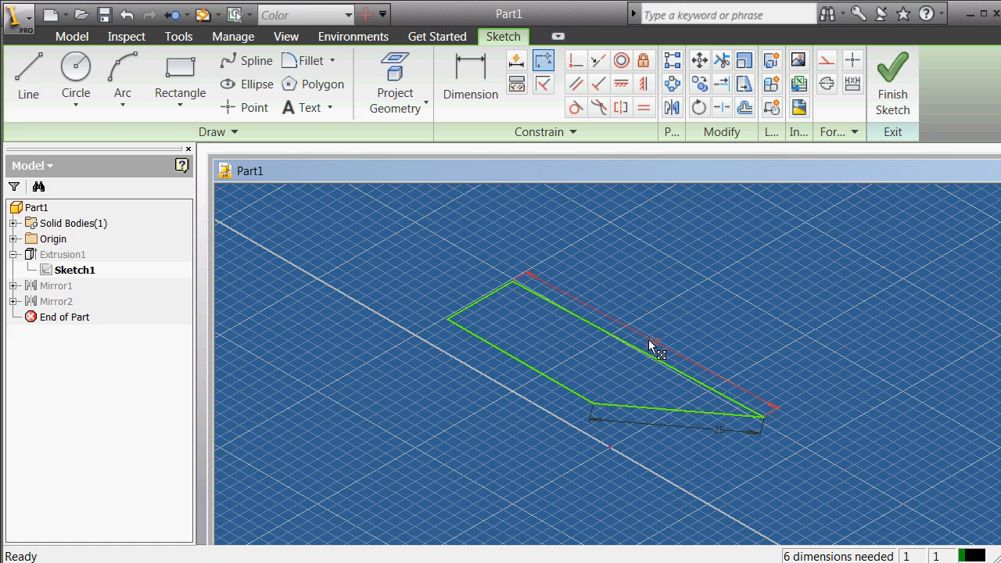
pyautogui.click(648, 339)
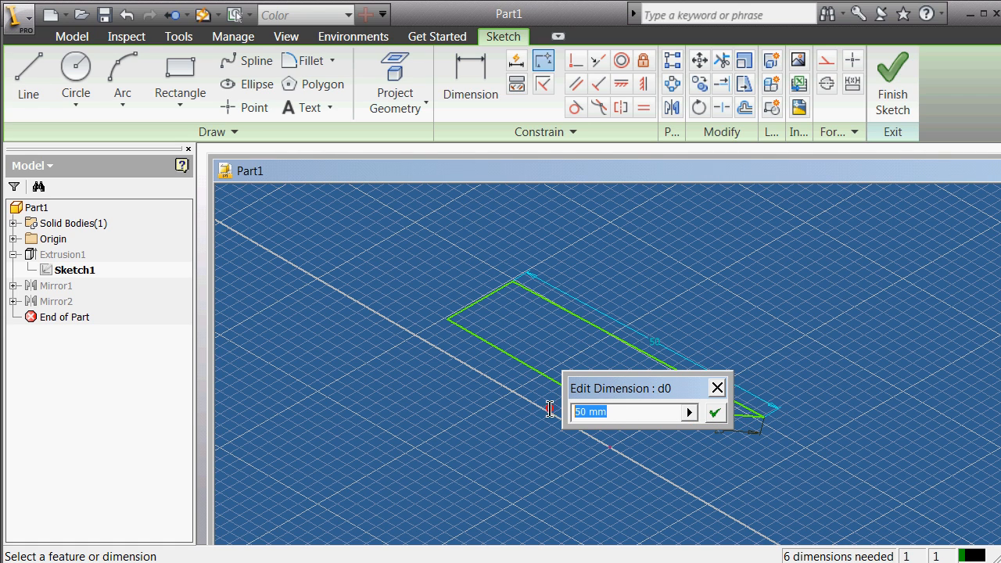
pyautogui.write('10')
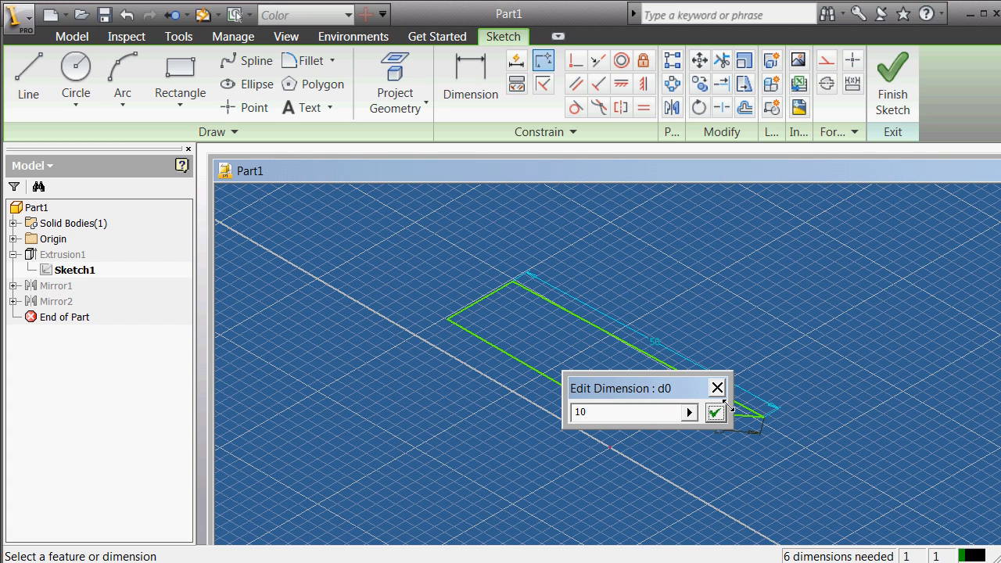
pyautogui.click(716, 415)
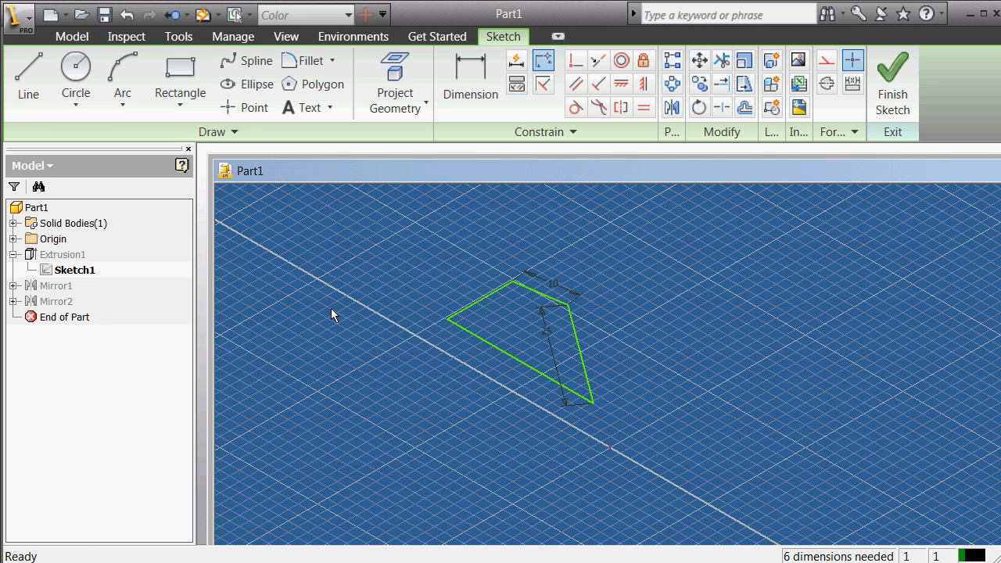
pyautogui.rightClick(501, 284)
pyautogui.click(570, 354)
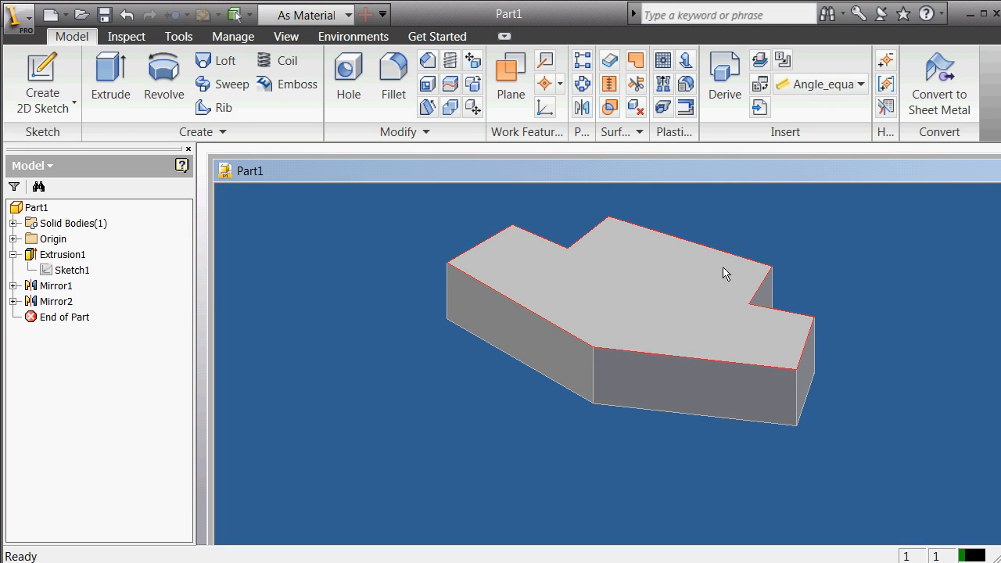
# Step: Select the solid's top face, expand the second mirror to view its features and occurrences, and clear the selection
pyautogui.click(659, 291)
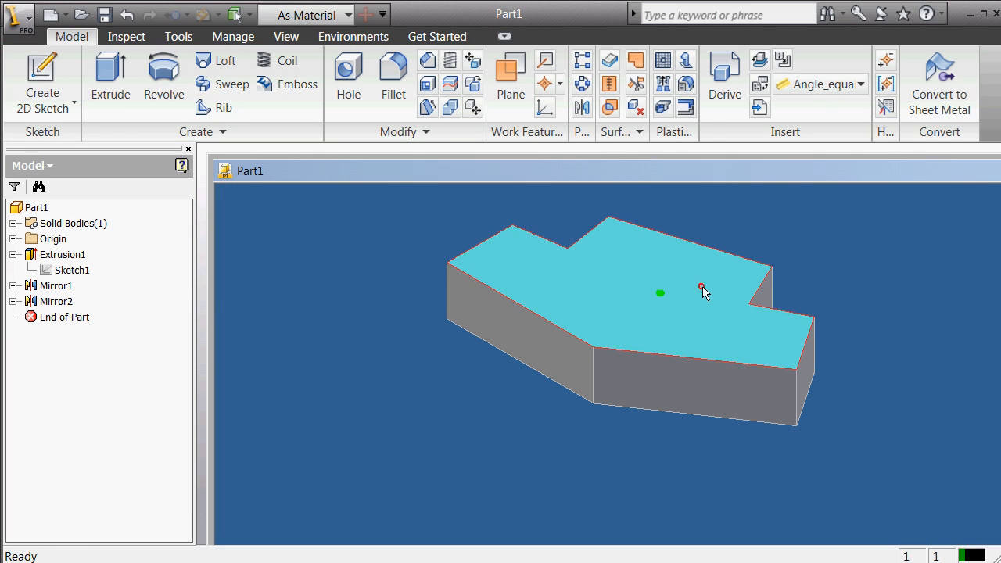
pyautogui.click(12, 301)
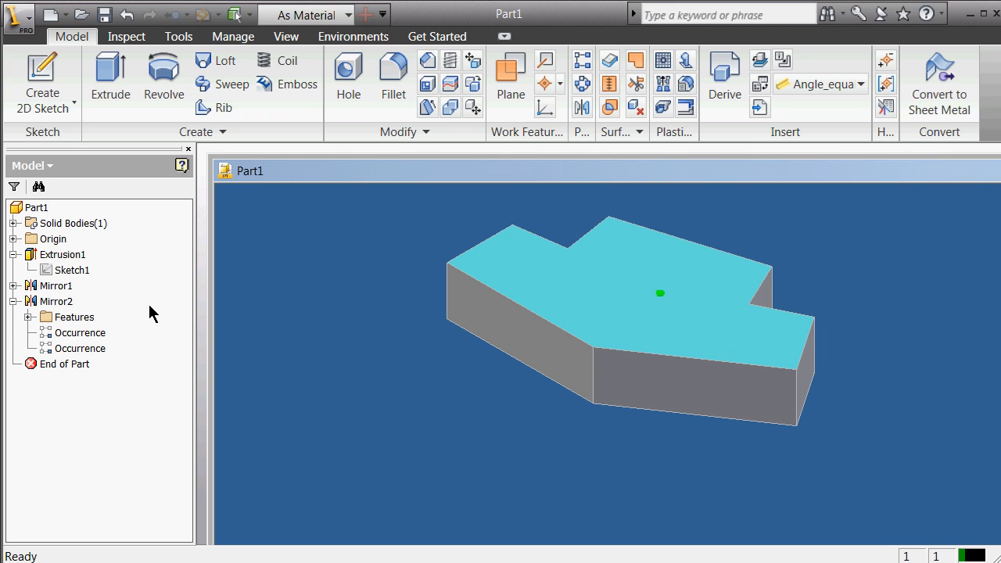
pyautogui.click(264, 257)
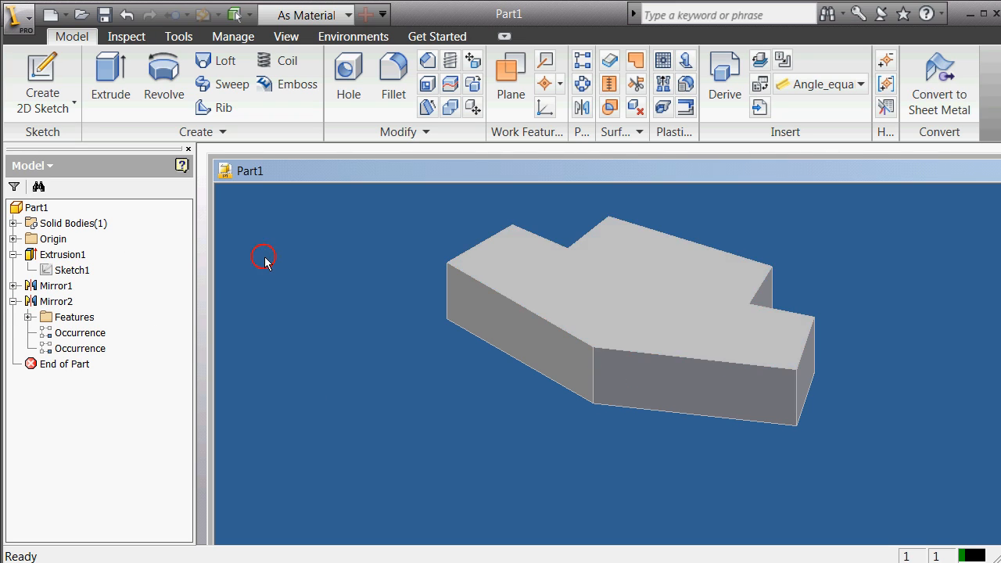